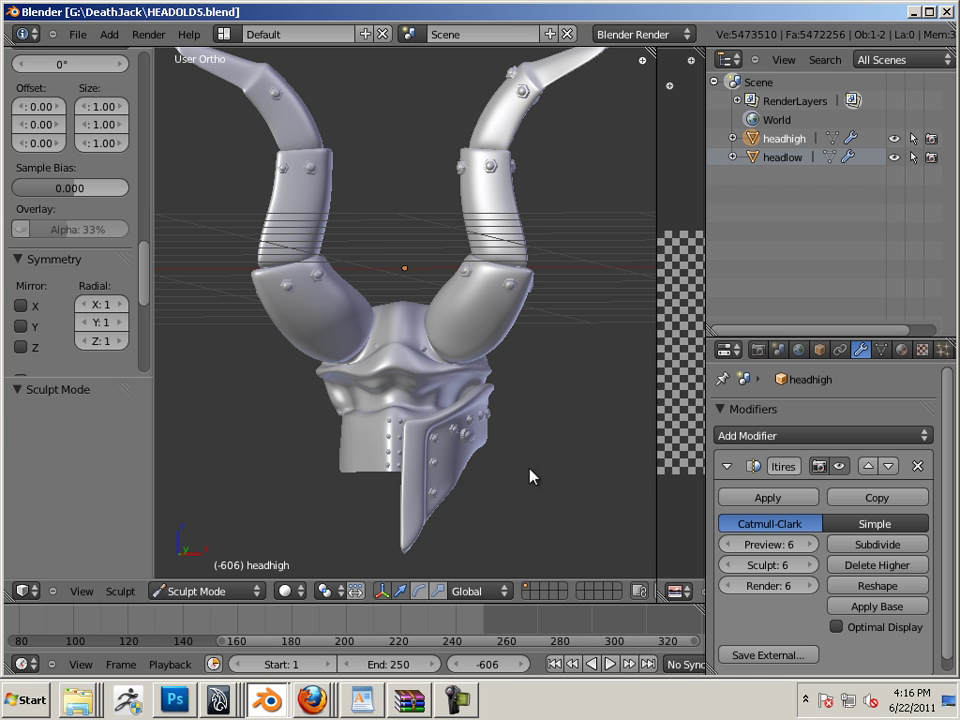
- Switch the headhigh helmet mesh from Sculpt Mode to Object Mode
{"action": "left_click", "coordinate": [551, 448]}
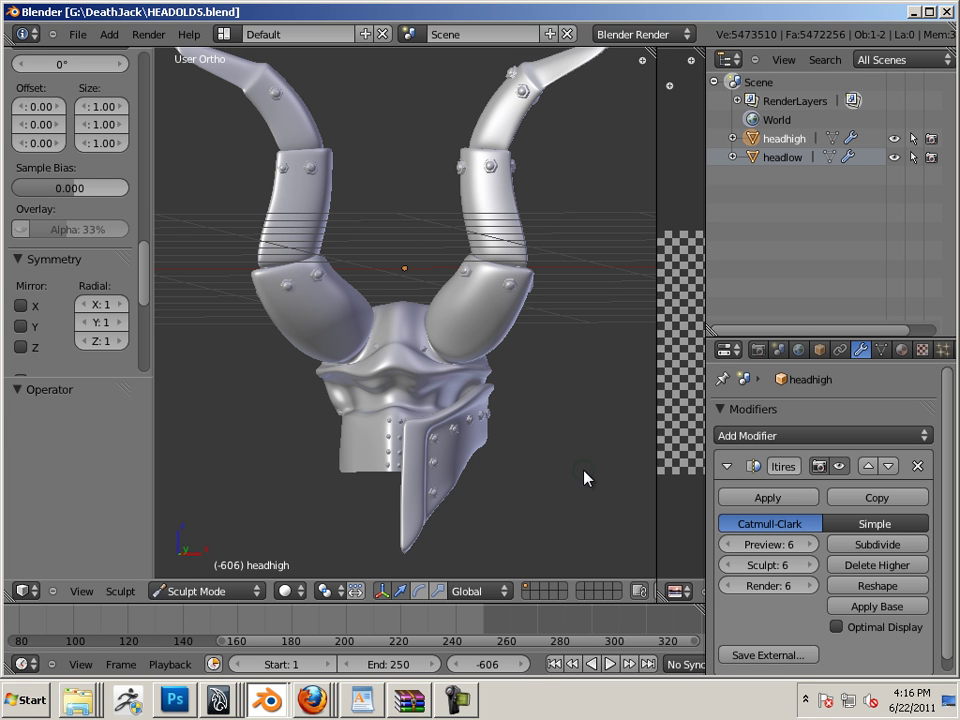
{"action": "left_click", "coordinate": [225, 591]}
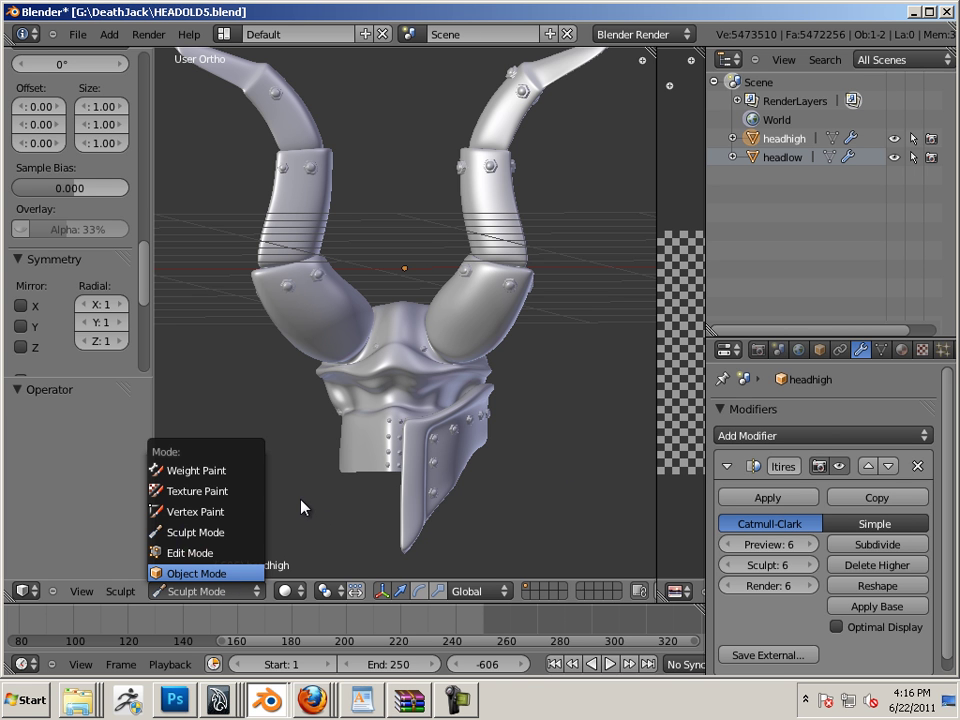
{"action": "key", "text": "Return"}
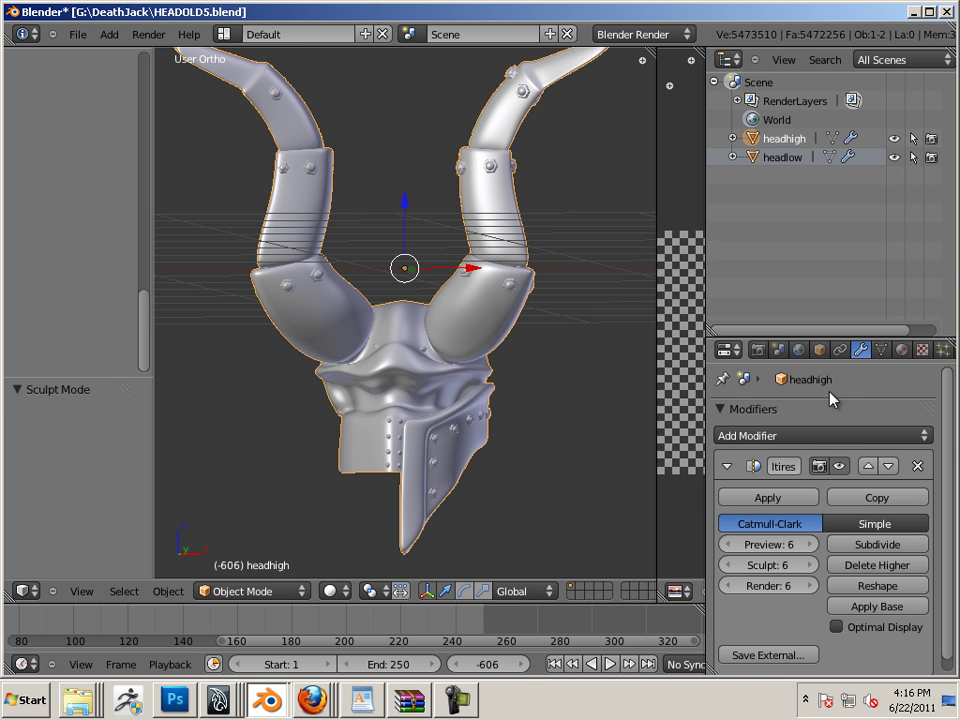
- Set the headhigh object's X location to 0 so it overlaps the low-poly helmet
{"action": "left_click", "coordinate": [820, 350]}
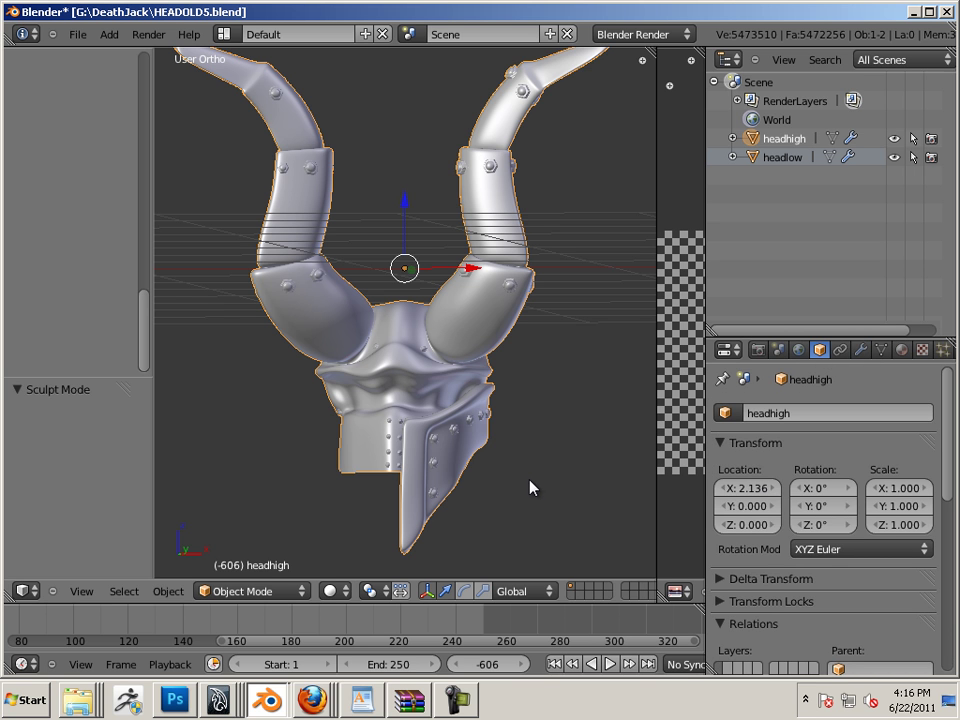
{"action": "scroll", "coordinate": [530, 487], "scroll_direction": "down", "scroll_amount": 1}
{"action": "scroll", "coordinate": [536, 483], "scroll_direction": "down", "scroll_amount": 3}
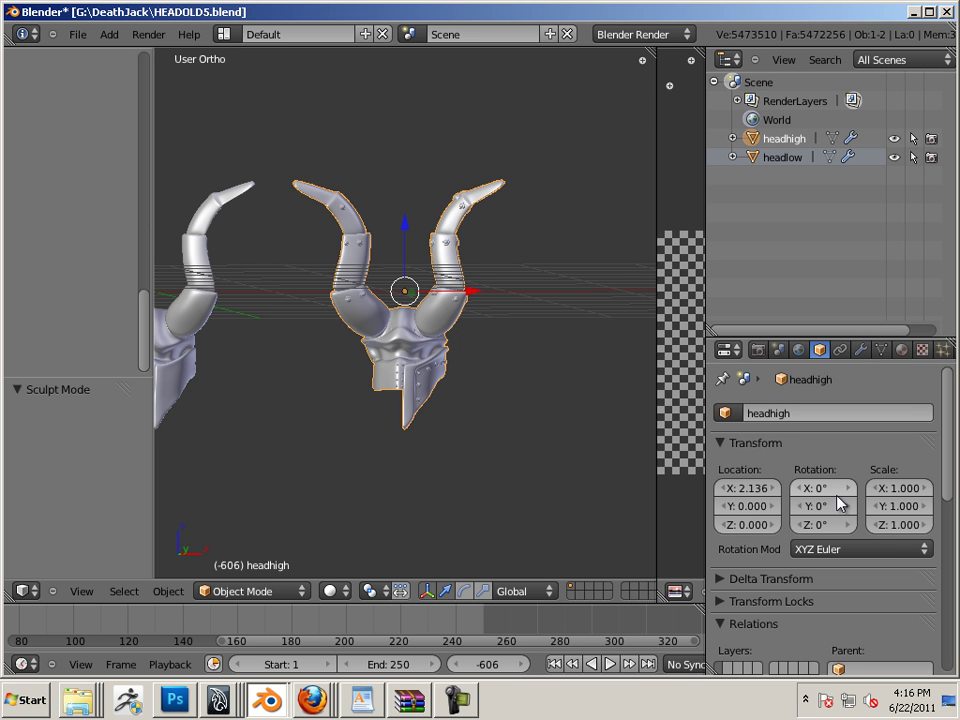
{"action": "left_click", "coordinate": [743, 488]}
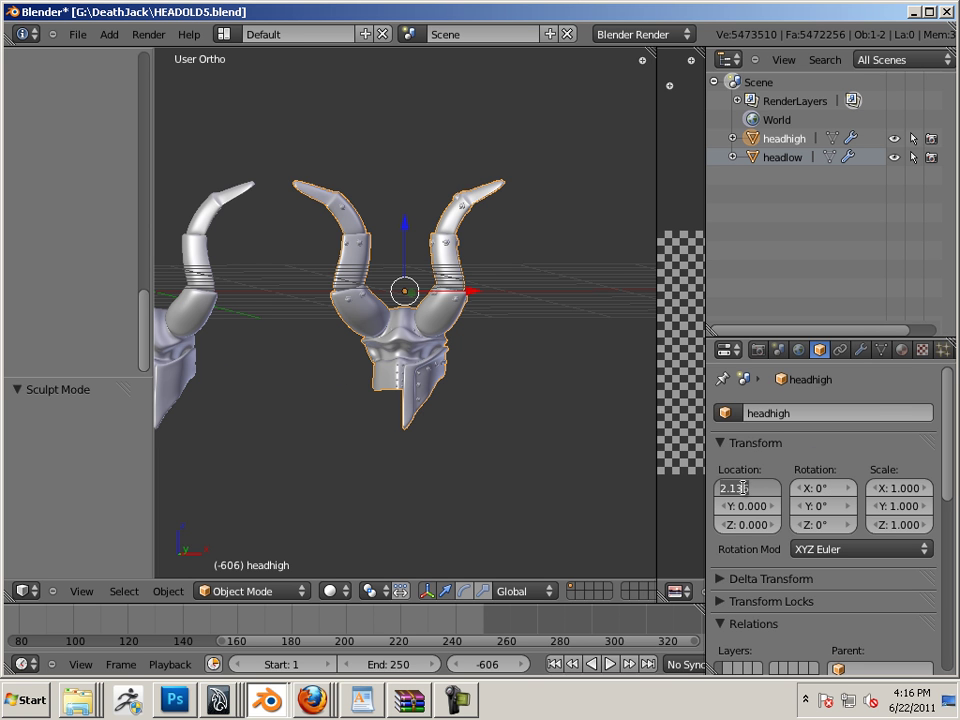
{"action": "type", "text": "0"}
{"action": "key", "text": "Return"}
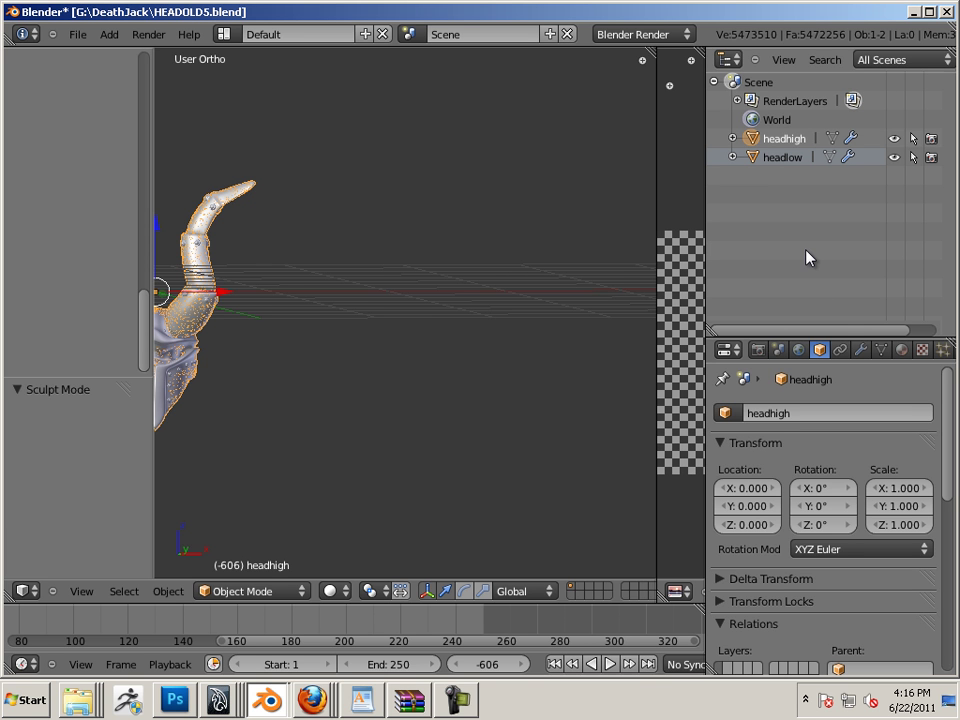
- Select headhigh and add headlow to the selection as the active object
{"action": "left_click", "coordinate": [792, 160]}
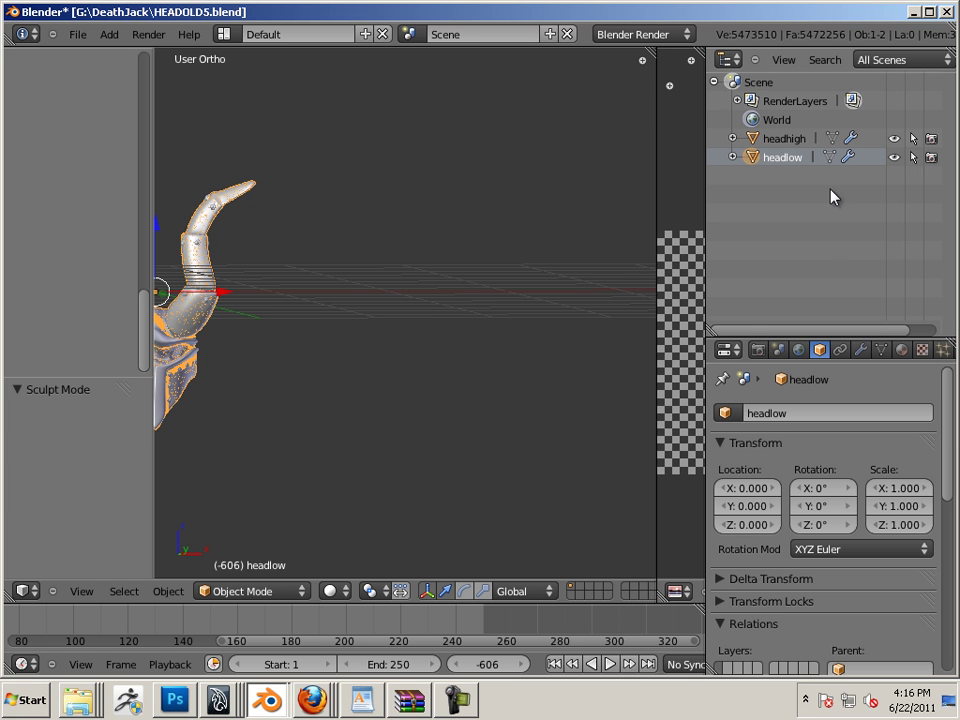
{"action": "left_click", "coordinate": [785, 140]}
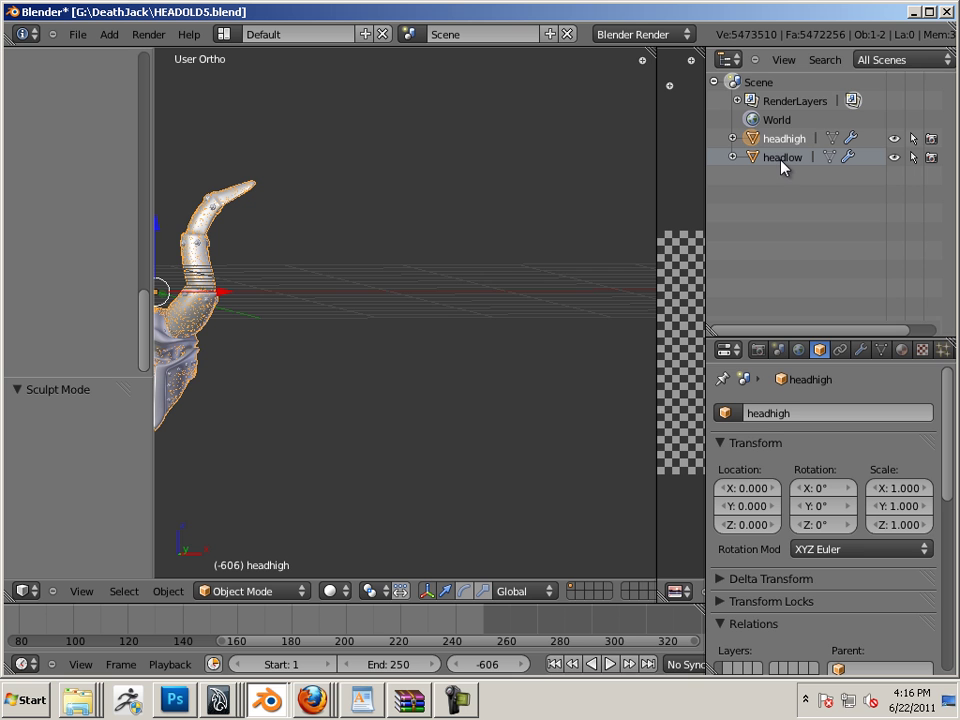
{"action": "left_click", "coordinate": [782, 160]}
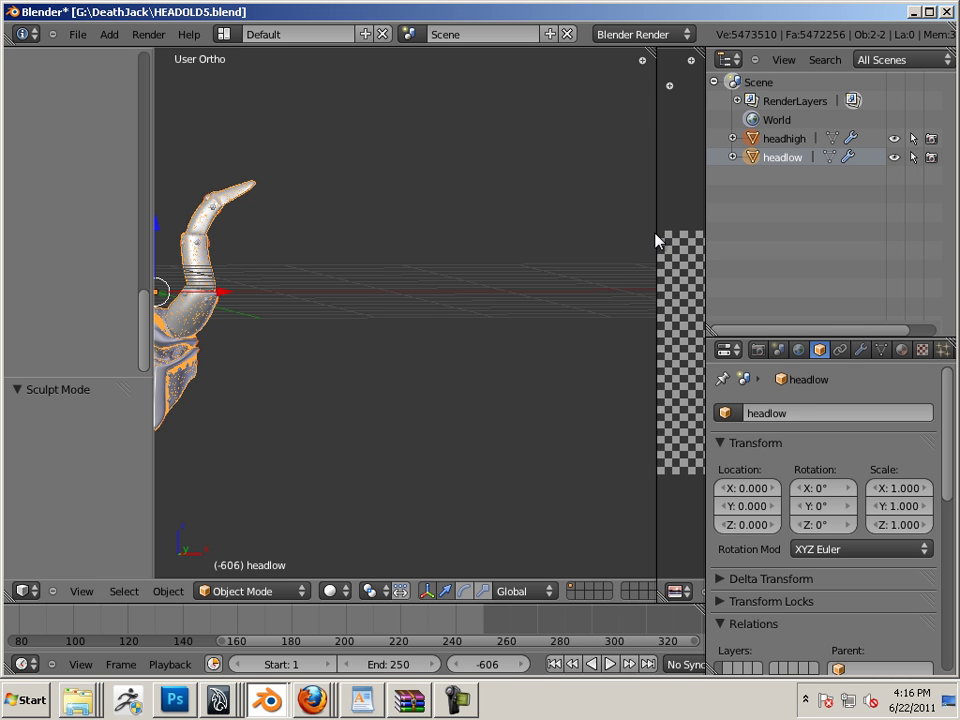
- Widen the image editor showing the UV test pattern and set the render bake mode to Normals
{"action": "left_click_drag", "start_coordinate": [659, 240], "coordinate": [388, 253]}
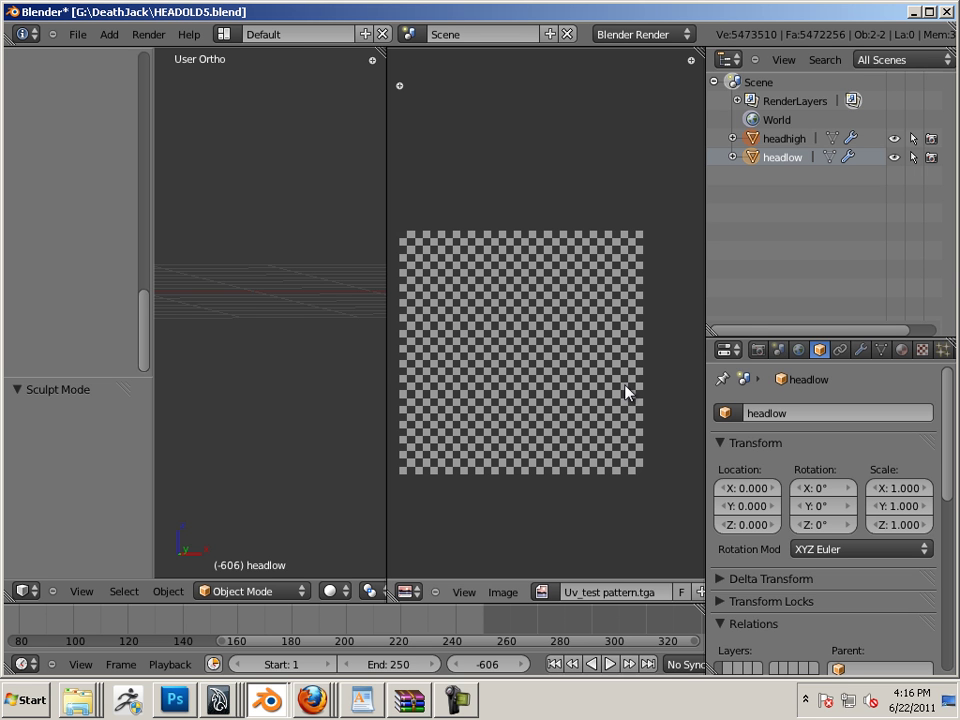
{"action": "left_click", "coordinate": [757, 349]}
{"action": "scroll", "coordinate": [840, 450], "scroll_direction": "down", "scroll_amount": 5}
{"action": "scroll", "coordinate": [840, 450], "scroll_direction": "down", "scroll_amount": 12}
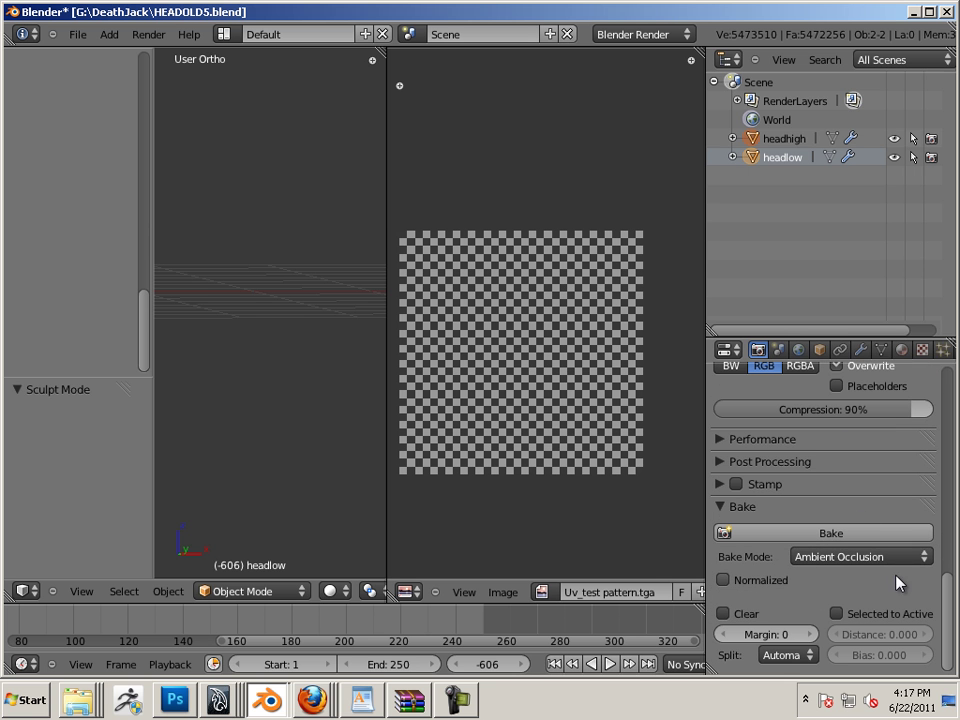
{"action": "left_click", "coordinate": [848, 557]}
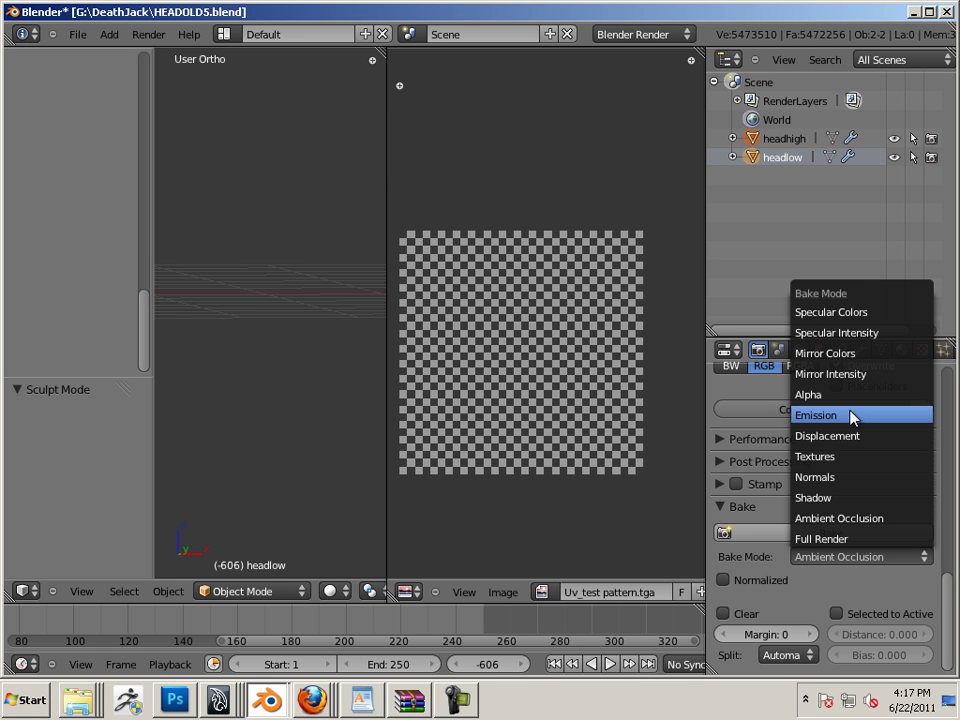
{"action": "left_click", "coordinate": [864, 478]}
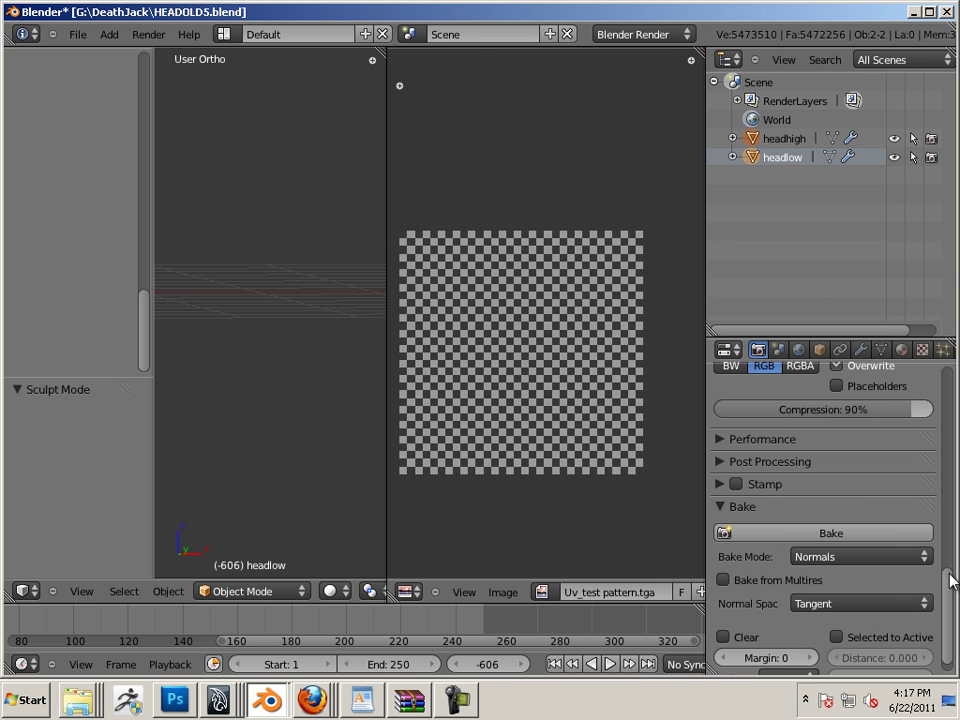
- Bake the normals with Selected to Active enabled, a distance of 1 and Clear turned on
{"action": "left_click_drag", "start_coordinate": [949, 574], "coordinate": [945, 632]}
{"action": "left_click", "coordinate": [836, 613]}
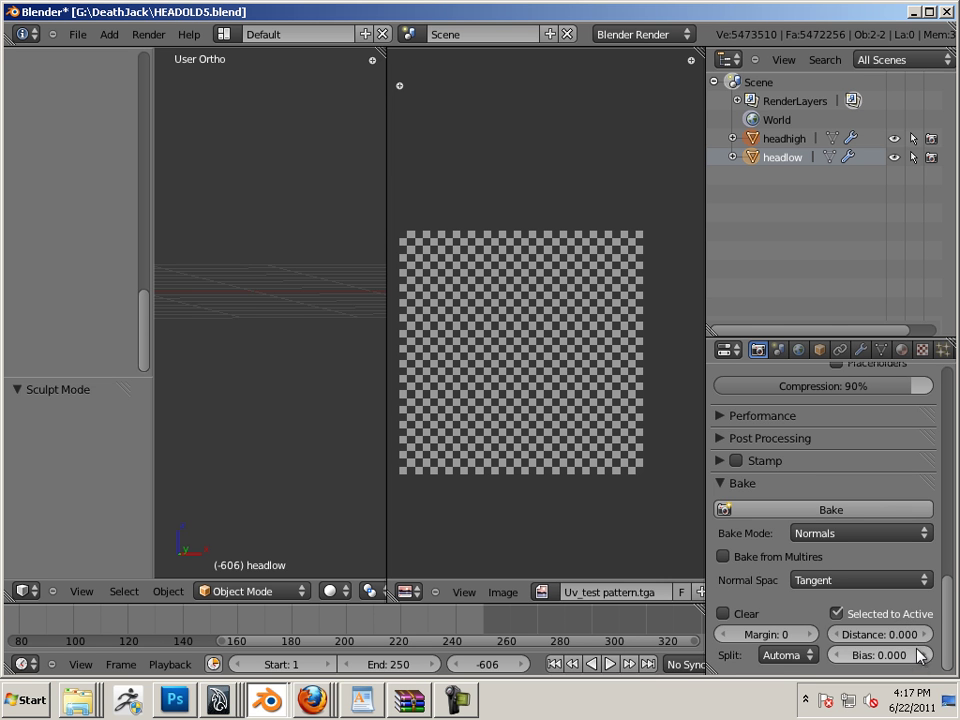
{"action": "left_click", "coordinate": [876, 636]}
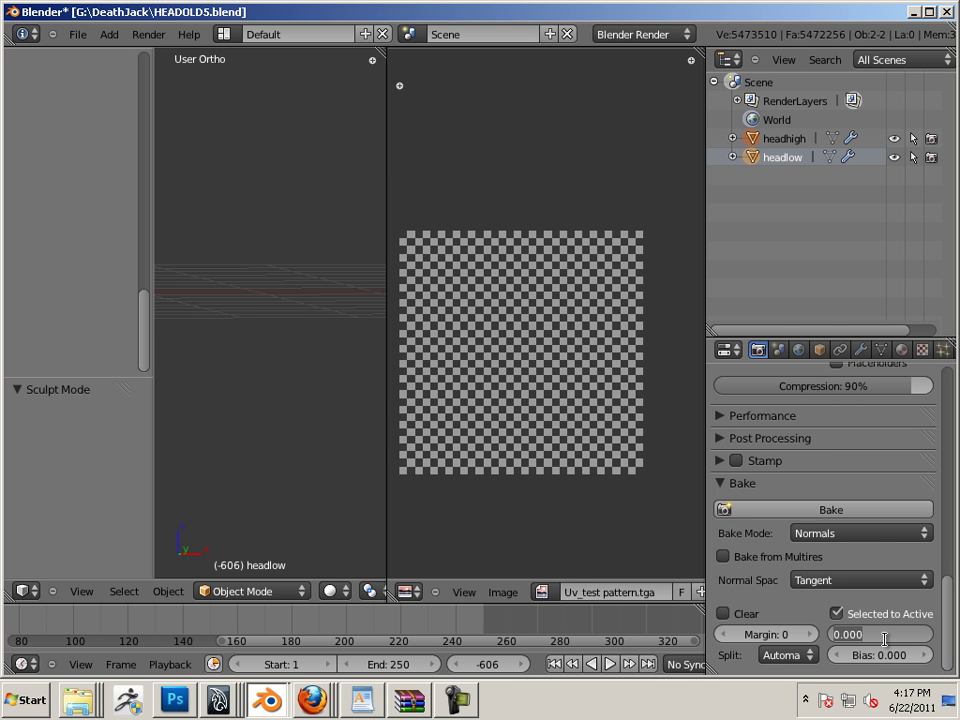
{"action": "type", "text": "1"}
{"action": "key", "text": "Return"}
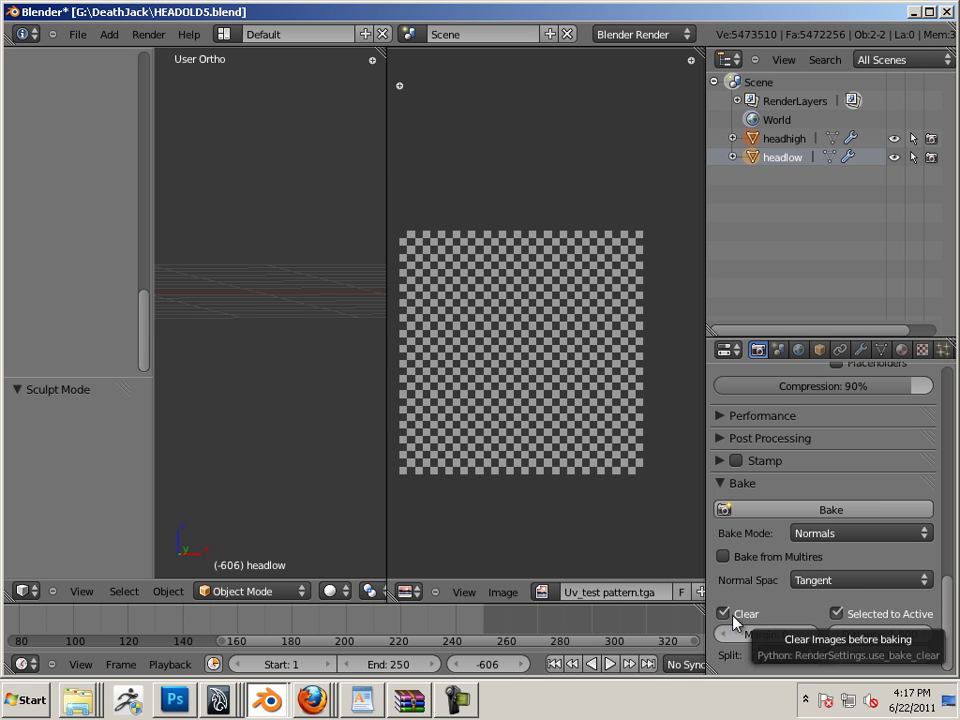
{"action": "left_click", "coordinate": [816, 510]}
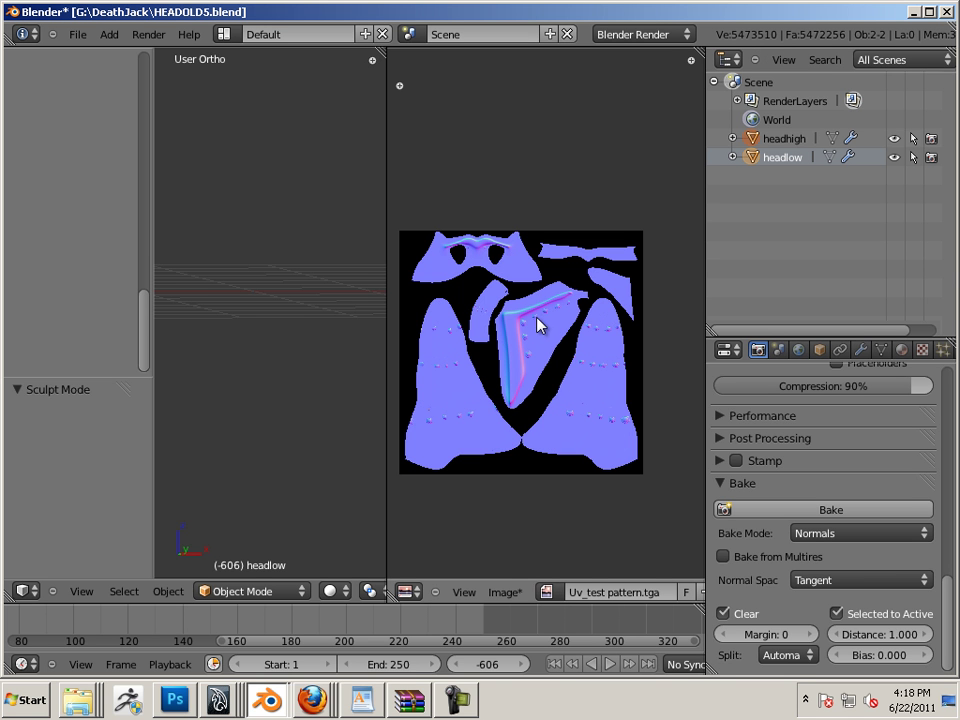
- Examine the bolts and ridges in the baked normal map up close, and widen the image editor to view the whole map
{"action": "scroll", "coordinate": [534, 332], "scroll_direction": "up", "scroll_amount": 3}
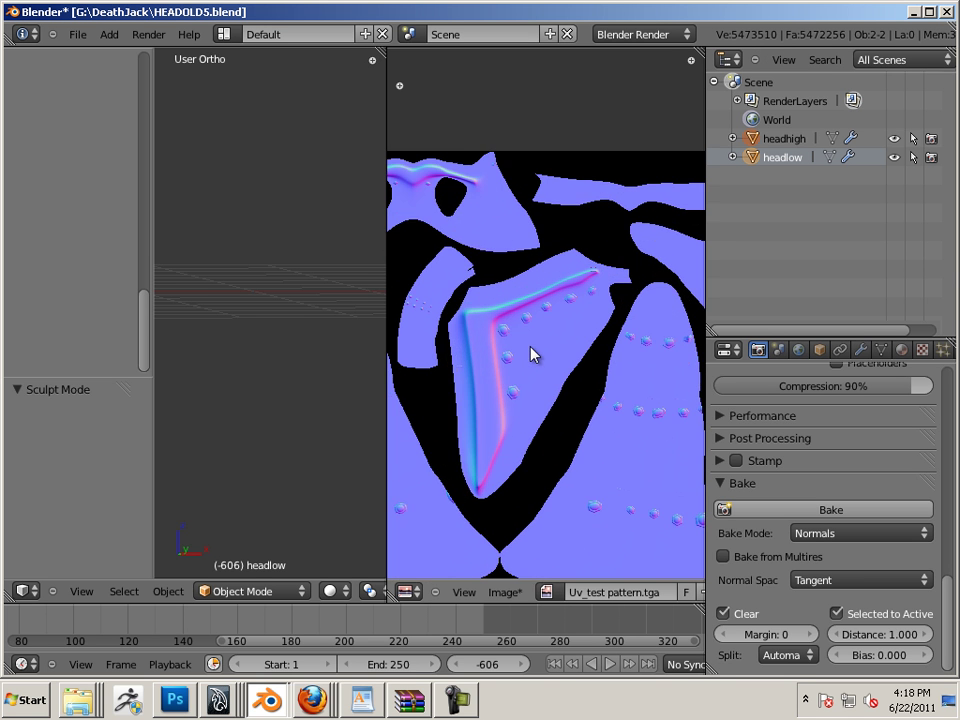
{"action": "scroll", "coordinate": [531, 352], "scroll_direction": "up", "scroll_amount": 3}
{"action": "scroll", "coordinate": [531, 357], "scroll_direction": "down", "scroll_amount": 2}
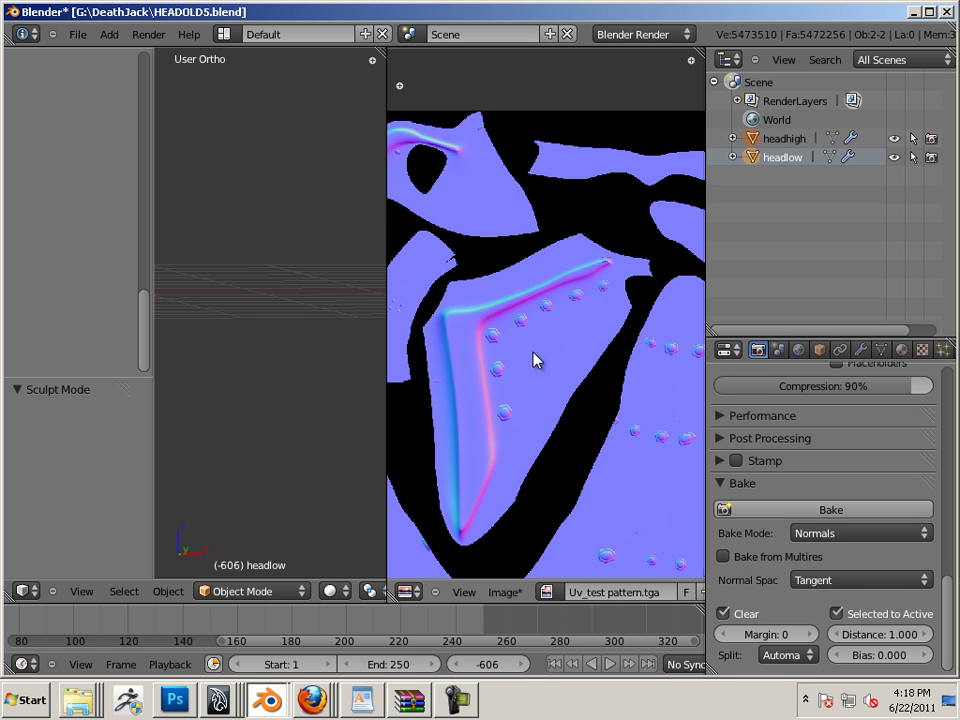
{"action": "scroll", "coordinate": [548, 328], "scroll_direction": "up", "scroll_amount": 6}
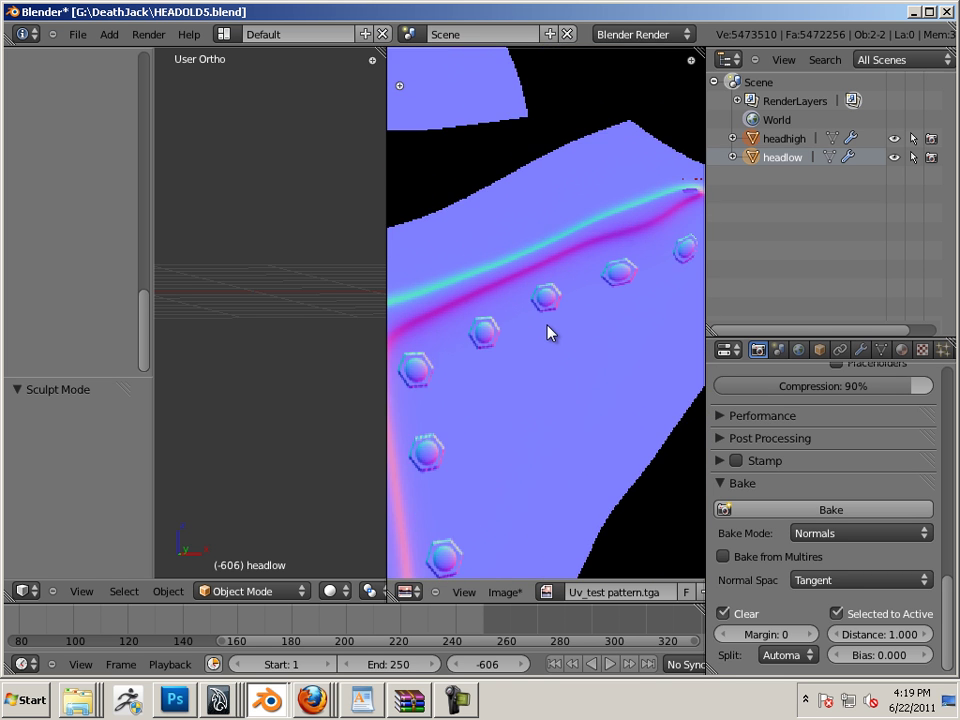
{"action": "scroll", "coordinate": [548, 333], "scroll_direction": "down", "scroll_amount": 3}
{"action": "scroll", "coordinate": [548, 332], "scroll_direction": "down", "scroll_amount": 6}
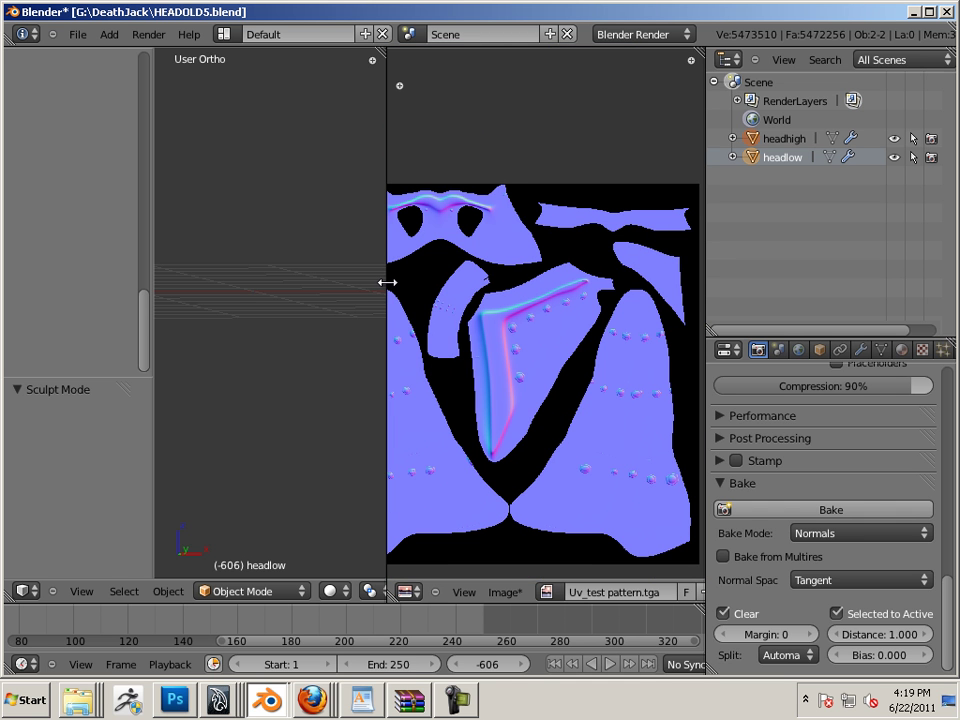
{"action": "left_click_drag", "start_coordinate": [386, 281], "coordinate": [267, 298]}
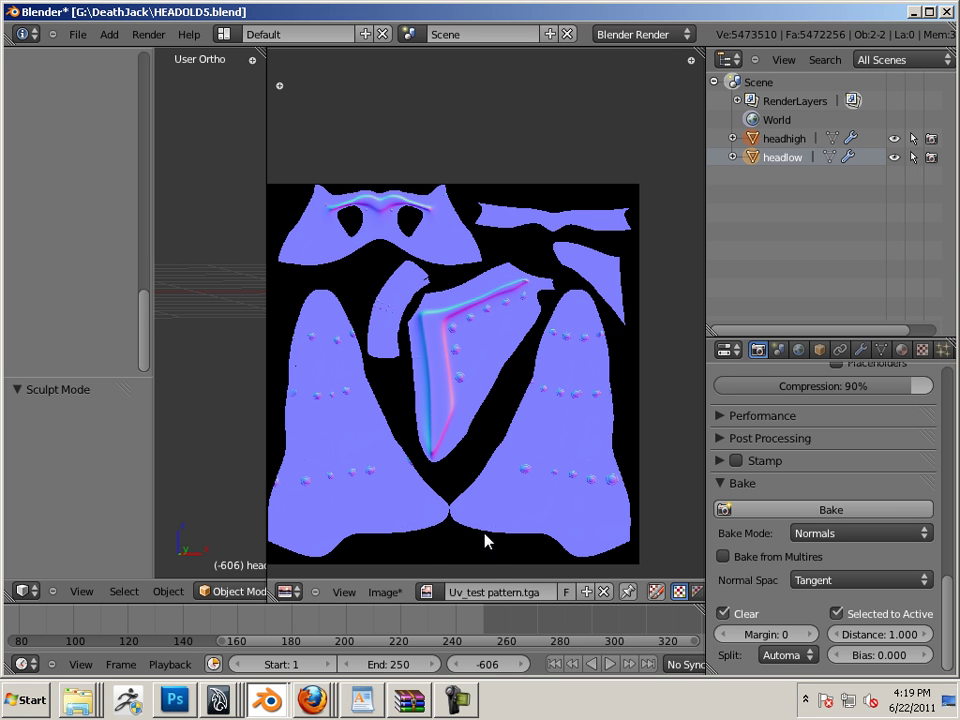
- Save the current blend file under its existing name
{"action": "left_click", "coordinate": [384, 592]}
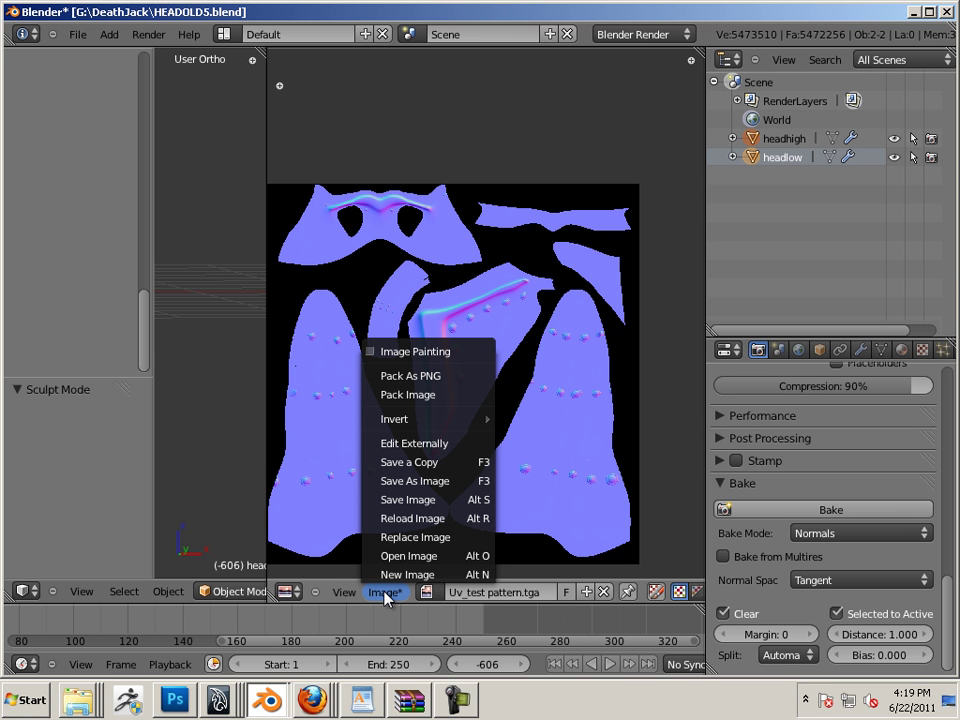
{"action": "left_click", "coordinate": [77, 34]}
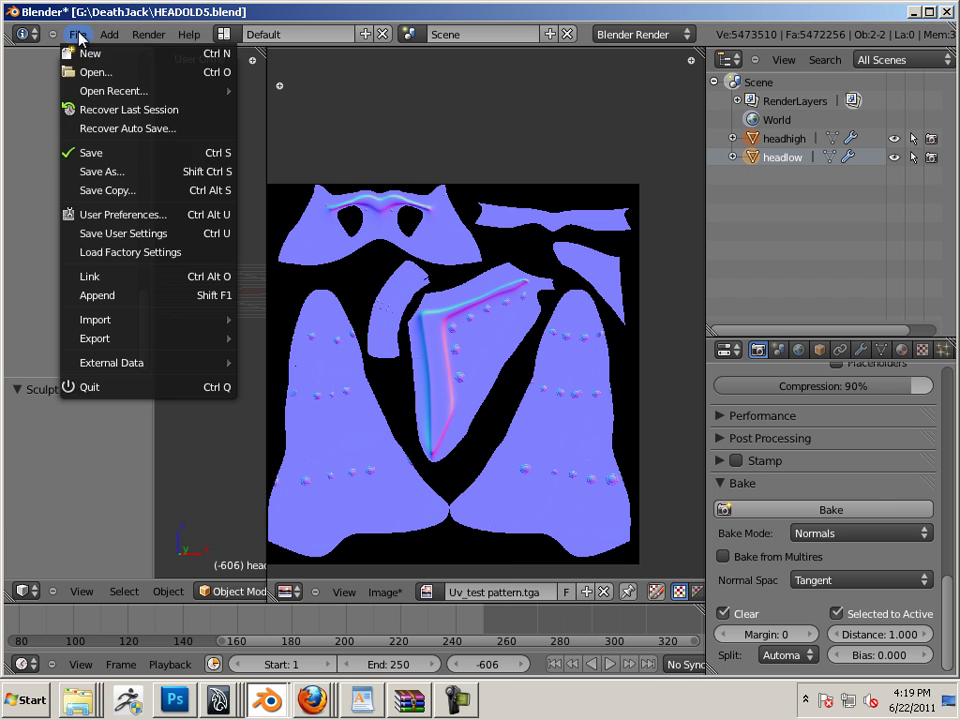
{"action": "left_click", "coordinate": [107, 154]}
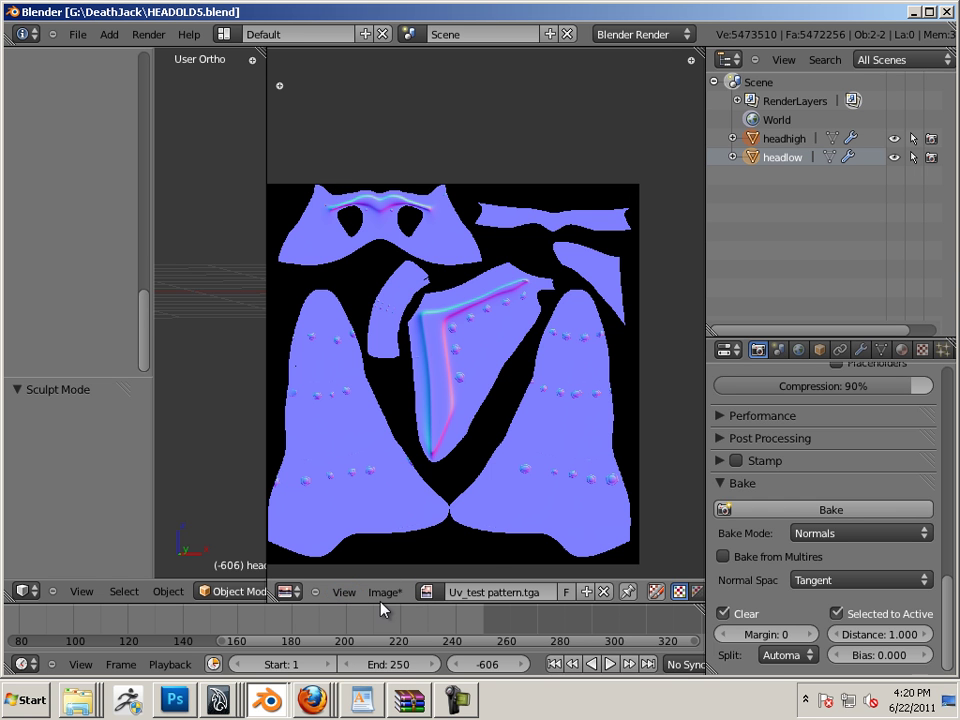
- Save the baked normal map as helmet_example.tga in the Normal Map Example folder
{"action": "left_click", "coordinate": [385, 593]}
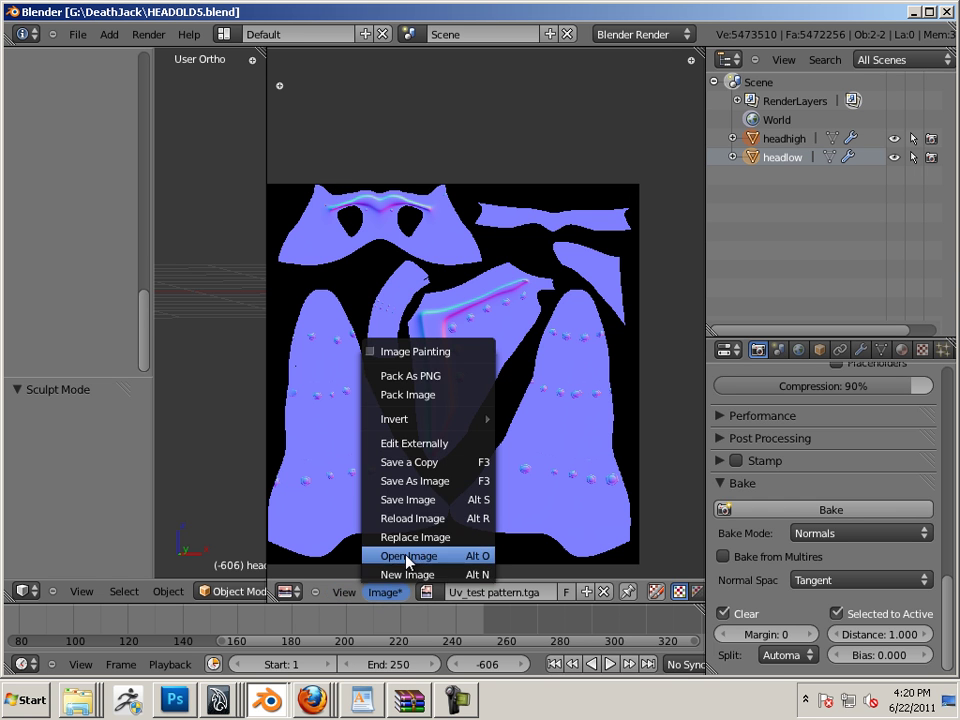
{"action": "left_click", "coordinate": [424, 481]}
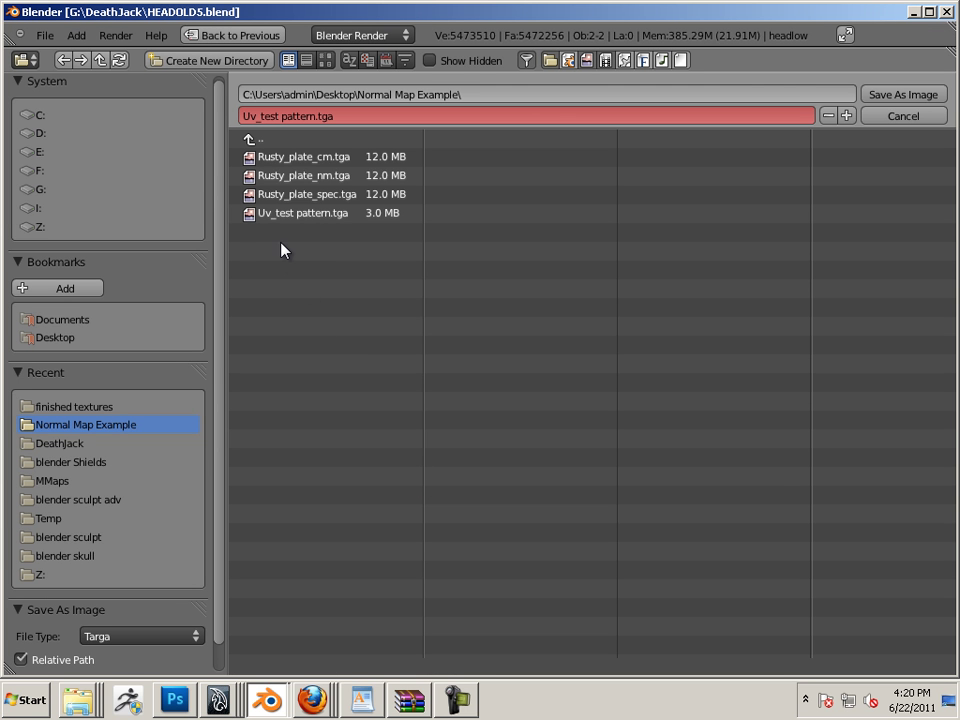
{"action": "left_click", "coordinate": [310, 118]}
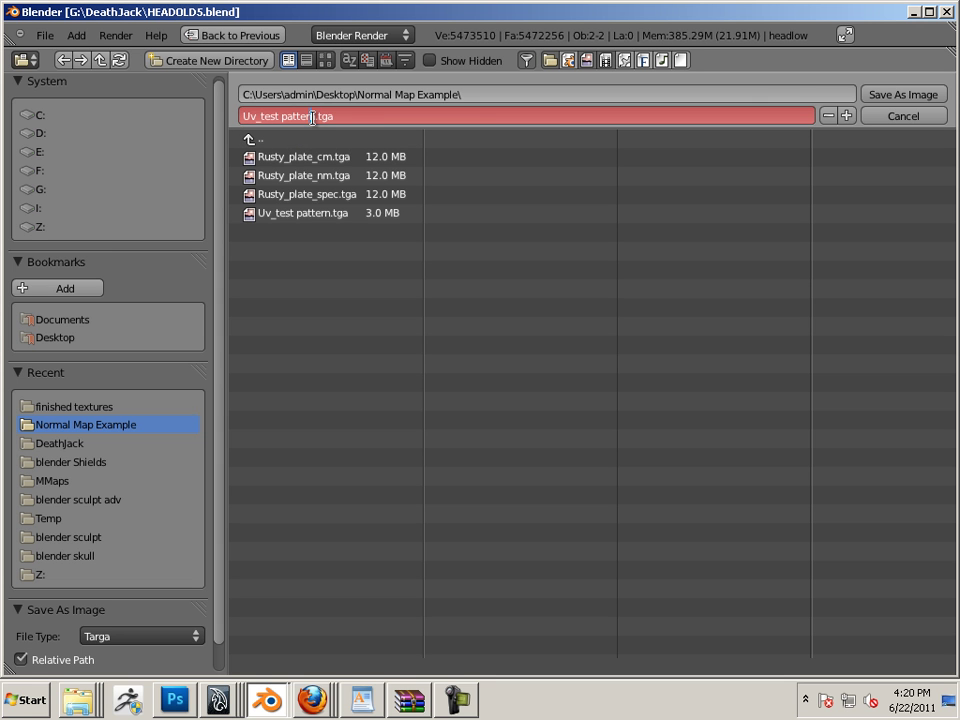
{"action": "left_click_drag", "start_coordinate": [316, 118], "coordinate": [227, 120]}
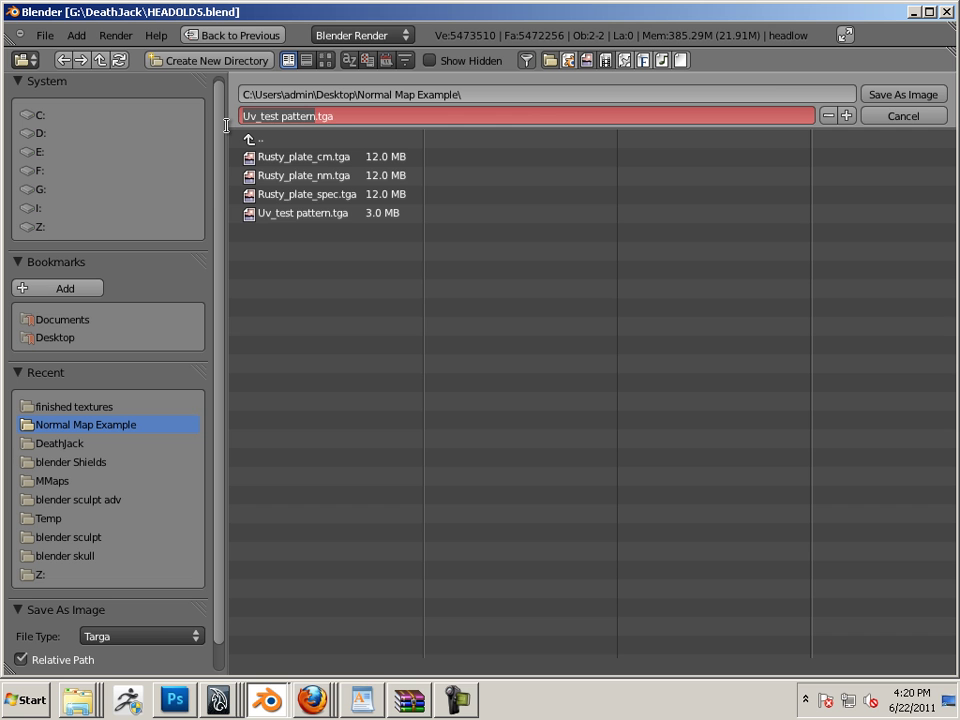
{"action": "key", "text": "BackSpace"}
{"action": "type", "text": "helmet"}
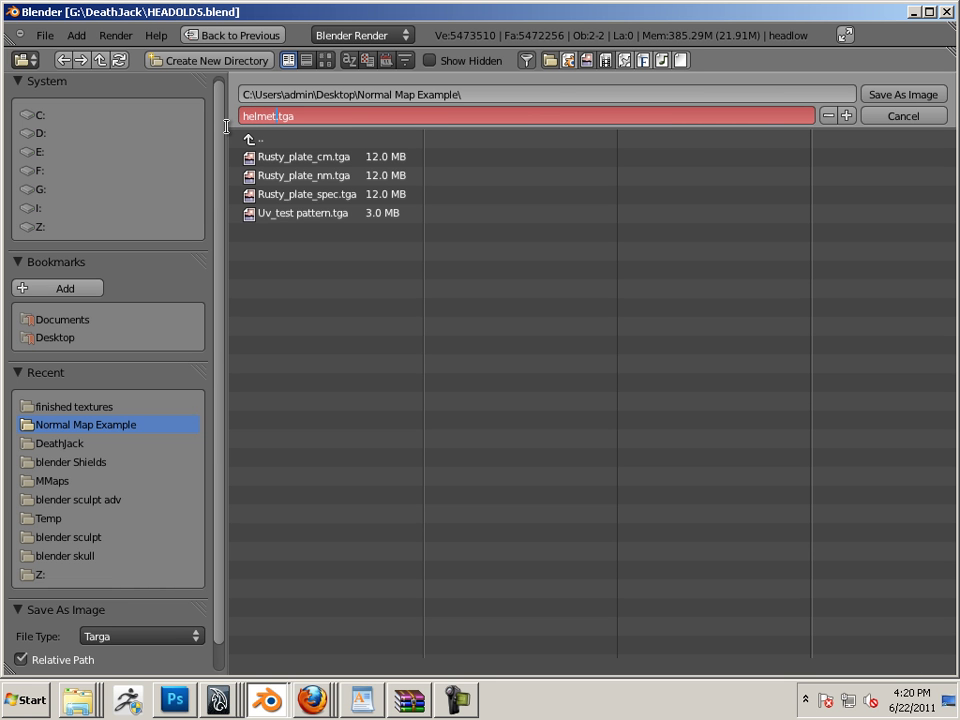
{"action": "type", "text": "_ea"}
{"action": "key", "text": "BackSpace"}
{"action": "type", "text": "xample"}
{"action": "left_click", "coordinate": [893, 94]}
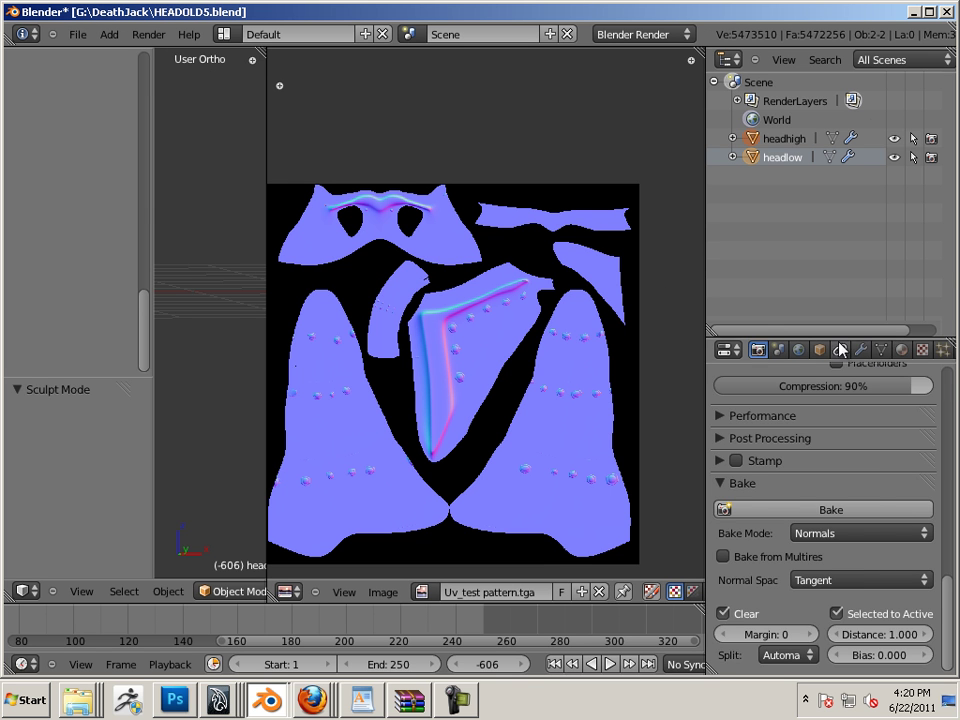
- Rename the headlow object's material to Helmet_mat
{"action": "left_click", "coordinate": [900, 350]}
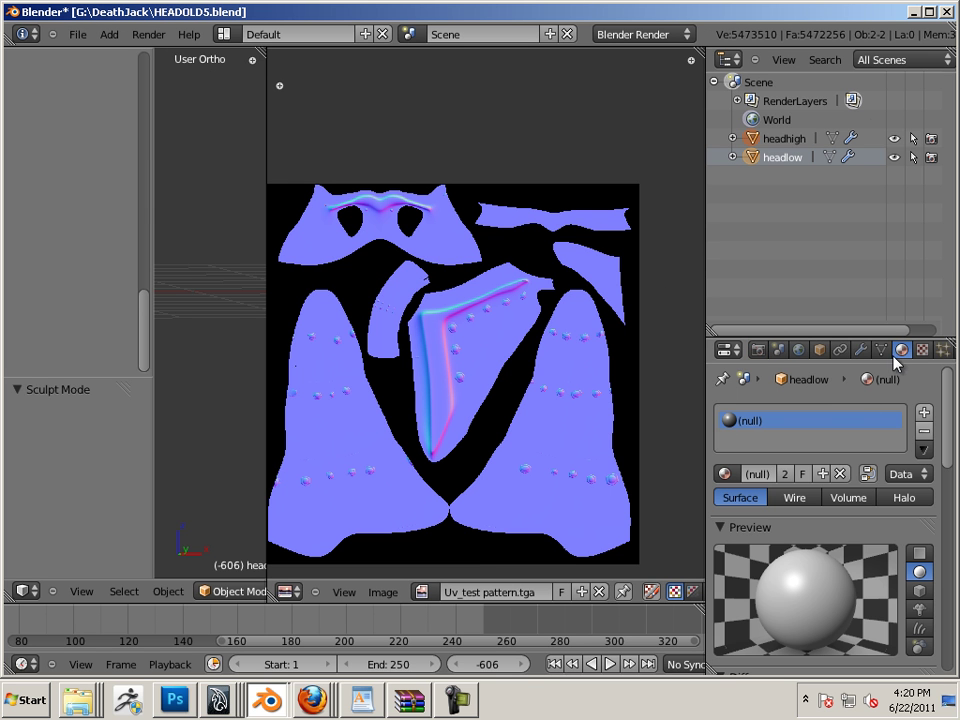
{"action": "left_click", "coordinate": [754, 469]}
{"action": "key", "text": "Return"}
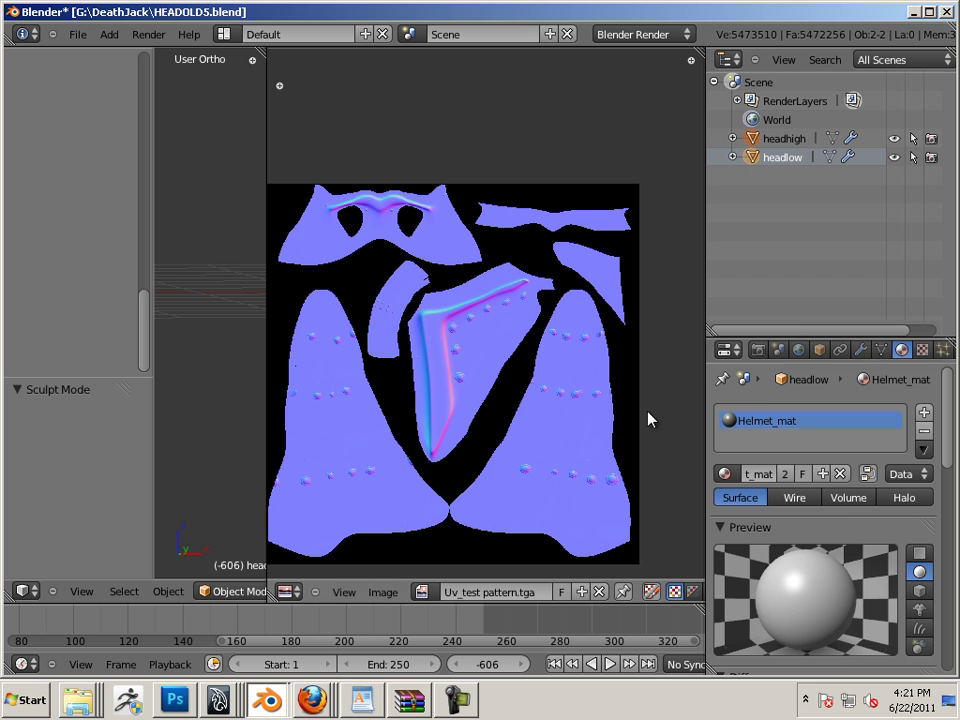
- Add a new texture to Helmet_mat and set its type to Image or Movie
{"action": "left_click", "coordinate": [921, 350]}
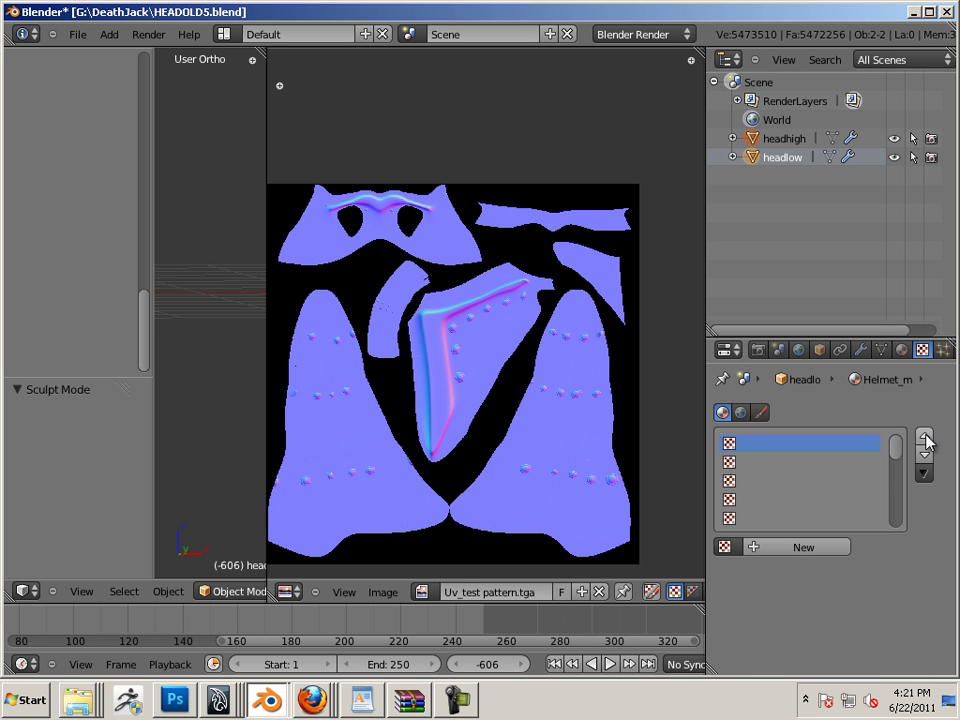
{"action": "left_click", "coordinate": [810, 548]}
{"action": "left_click", "coordinate": [820, 572]}
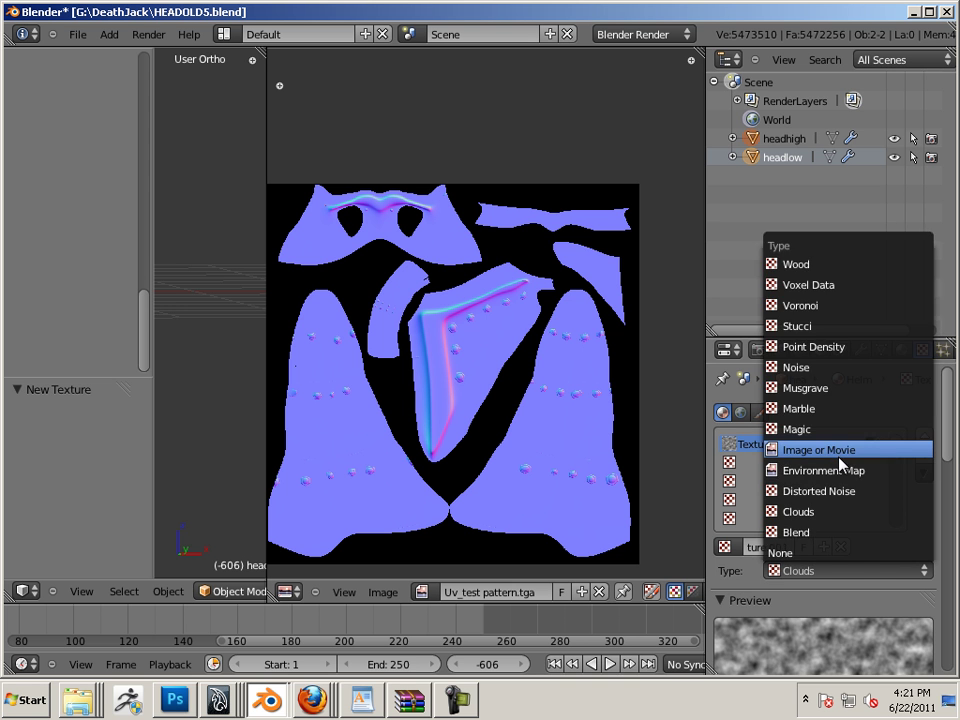
{"action": "left_click", "coordinate": [812, 447]}
- Maximize the program window and load helmet_example.tga from the Normal Map Example folder as the texture's image
{"action": "left_click", "coordinate": [929, 12]}
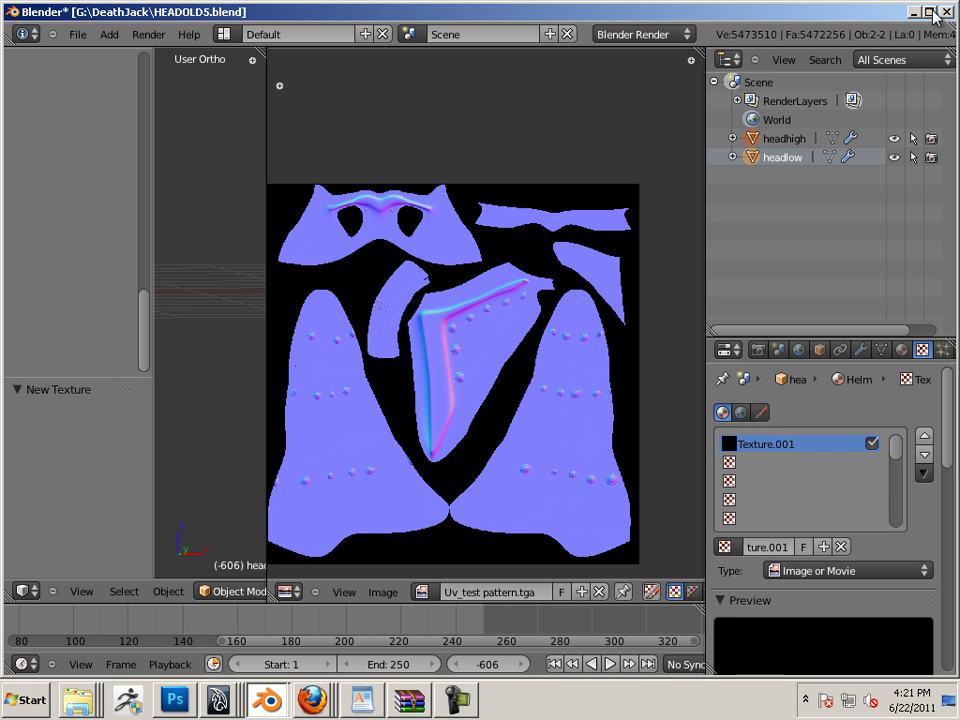
{"action": "scroll", "coordinate": [897, 490], "scroll_direction": "down", "scroll_amount": 3}
{"action": "scroll", "coordinate": [897, 490], "scroll_direction": "down", "scroll_amount": 5}
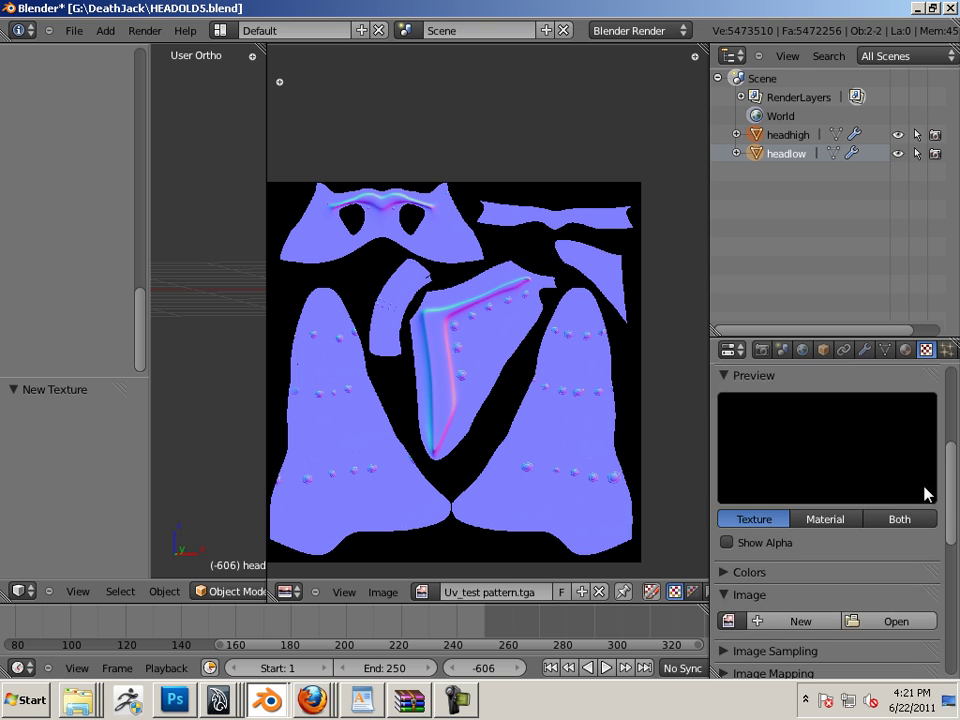
{"action": "left_click", "coordinate": [866, 585]}
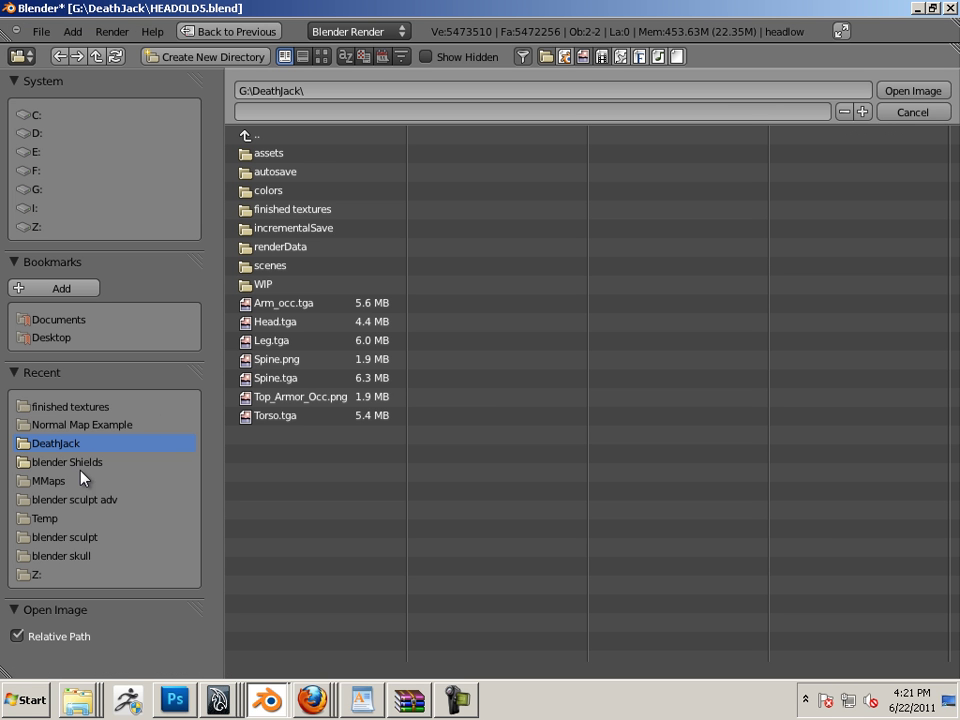
{"action": "left_click", "coordinate": [80, 425]}
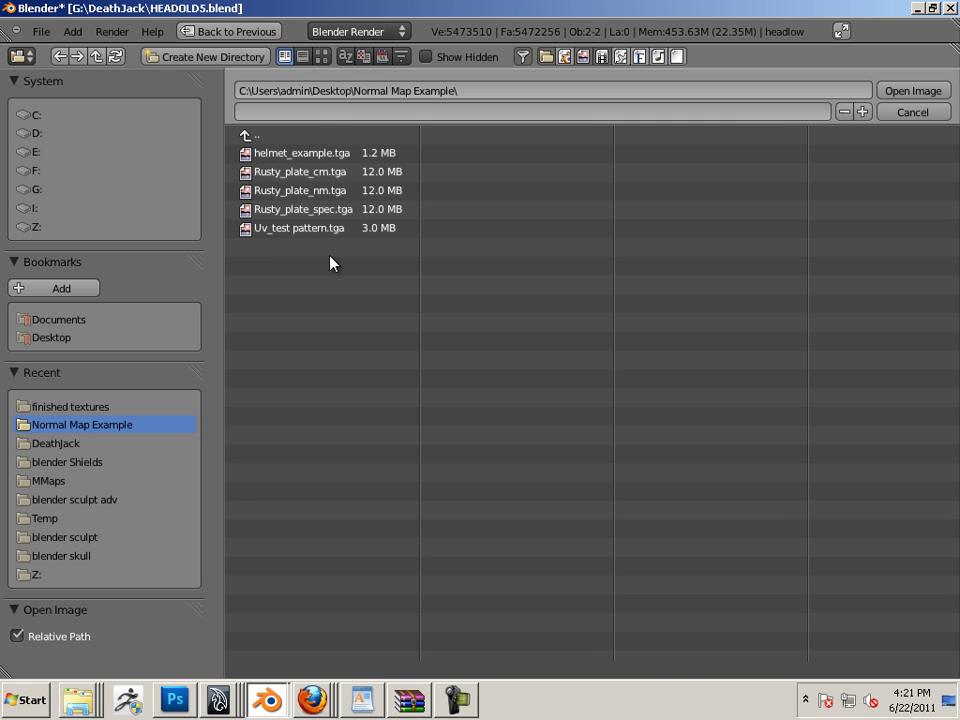
{"action": "left_click", "coordinate": [255, 155]}
{"action": "double_click", "coordinate": [255, 155]}
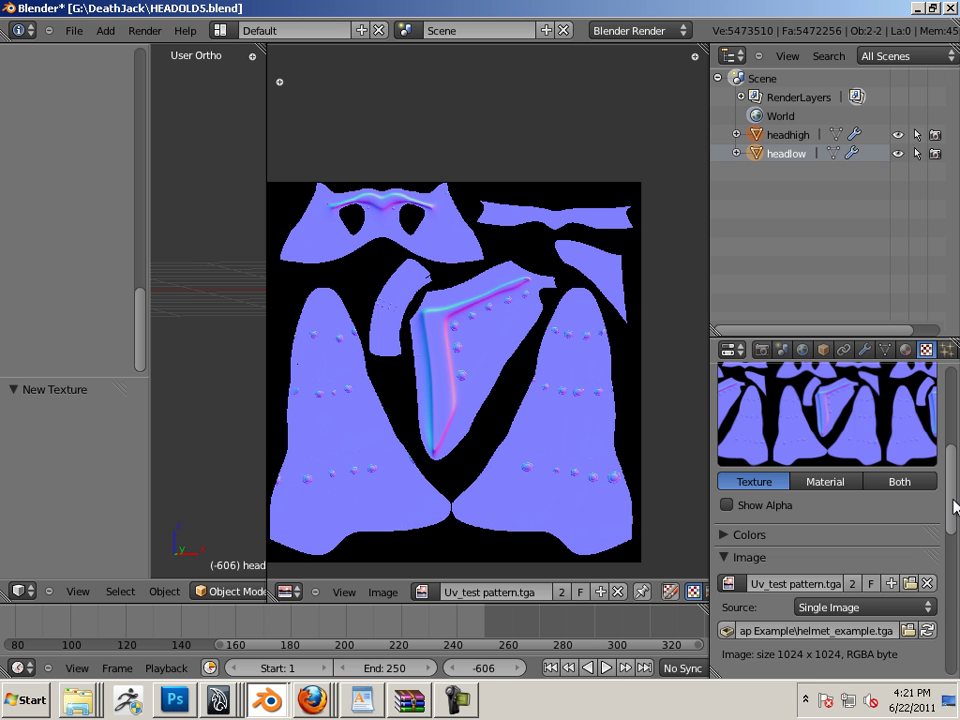
- Turn on Normal Map in the helmet texture's image sampling settings
{"action": "left_click_drag", "start_coordinate": [956, 506], "coordinate": [955, 576]}
{"action": "scroll", "coordinate": [912, 526], "scroll_direction": "down", "scroll_amount": 1}
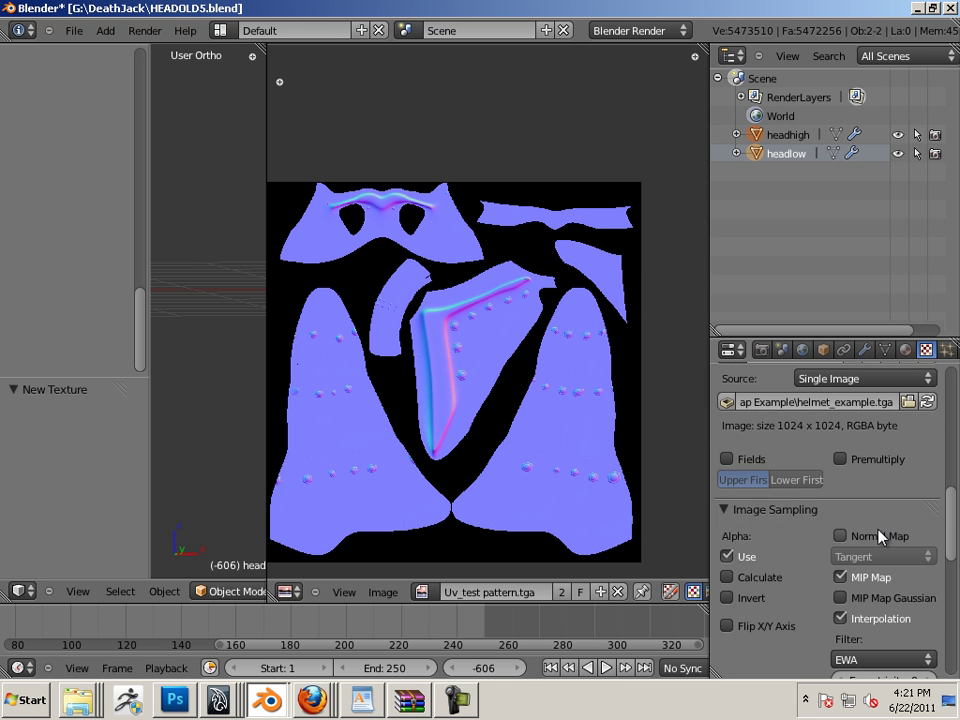
{"action": "left_click", "coordinate": [880, 537]}
- Set the texture's mapping coordinates to UV and make it influence the normal at 1.000 instead of the diffuse colour
{"action": "left_click_drag", "start_coordinate": [952, 535], "coordinate": [948, 603]}
{"action": "left_click", "coordinate": [728, 499]}
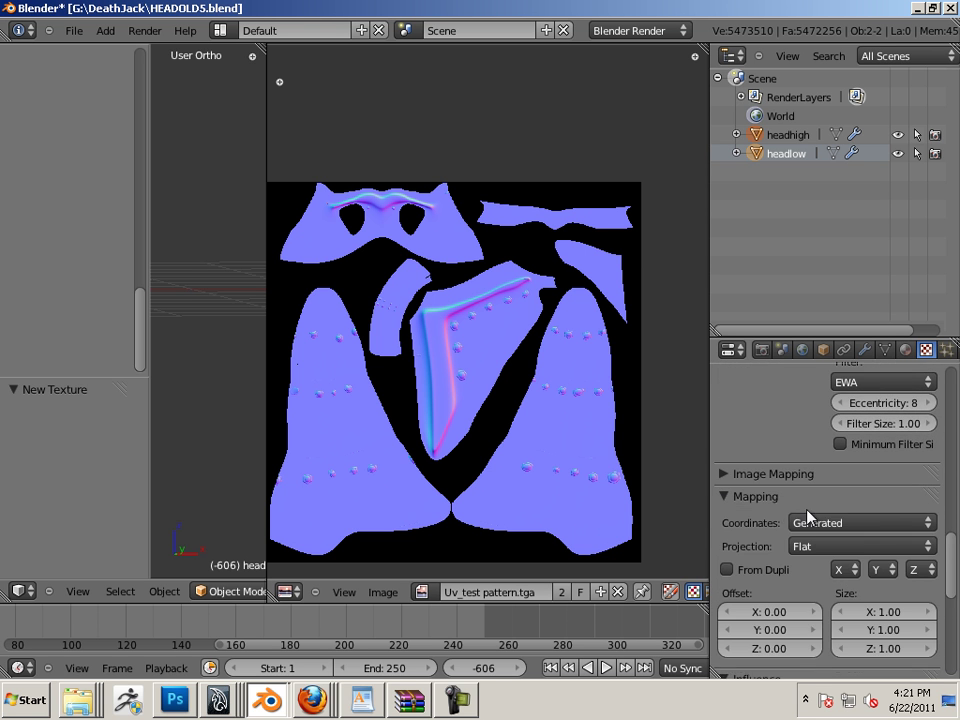
{"action": "left_click", "coordinate": [827, 448]}
{"action": "left_click", "coordinate": [826, 372]}
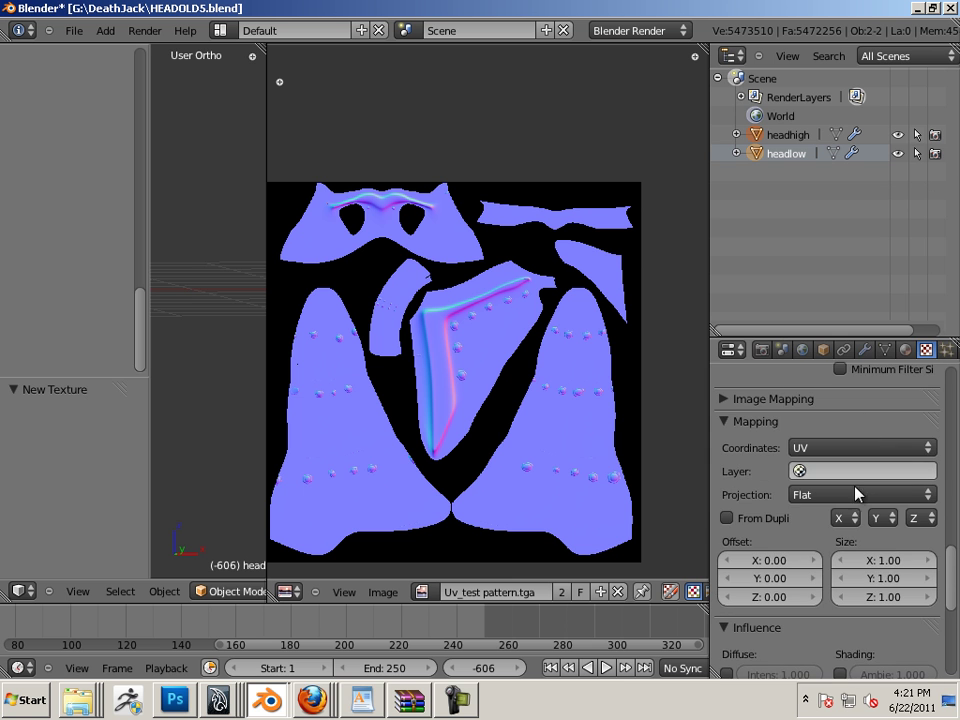
{"action": "scroll", "coordinate": [955, 578], "scroll_direction": "down", "scroll_amount": 5}
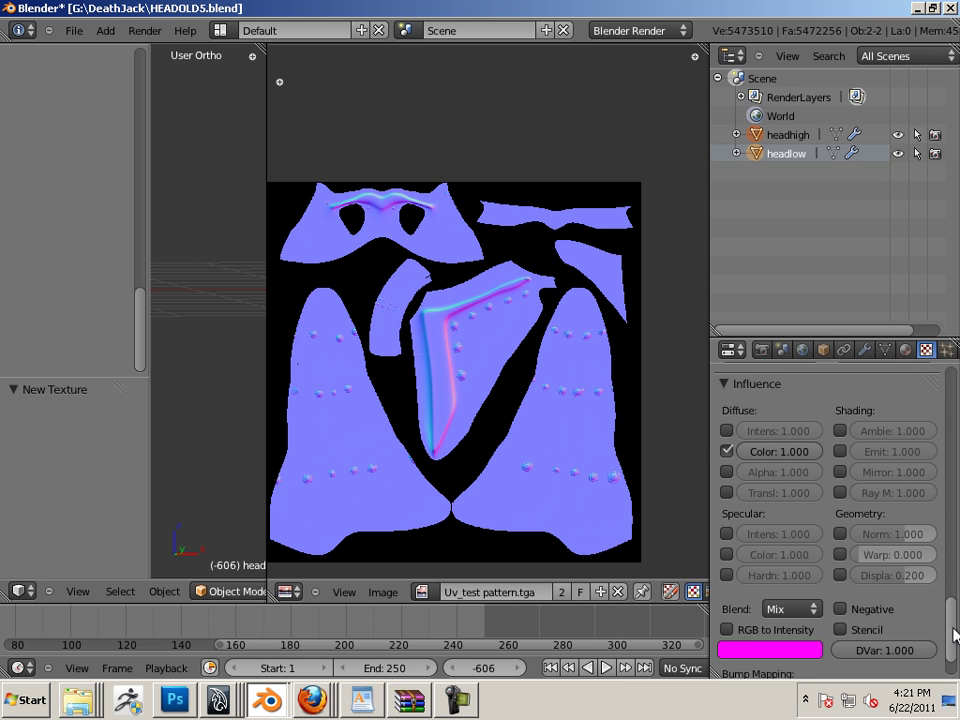
{"action": "left_click", "coordinate": [727, 439]}
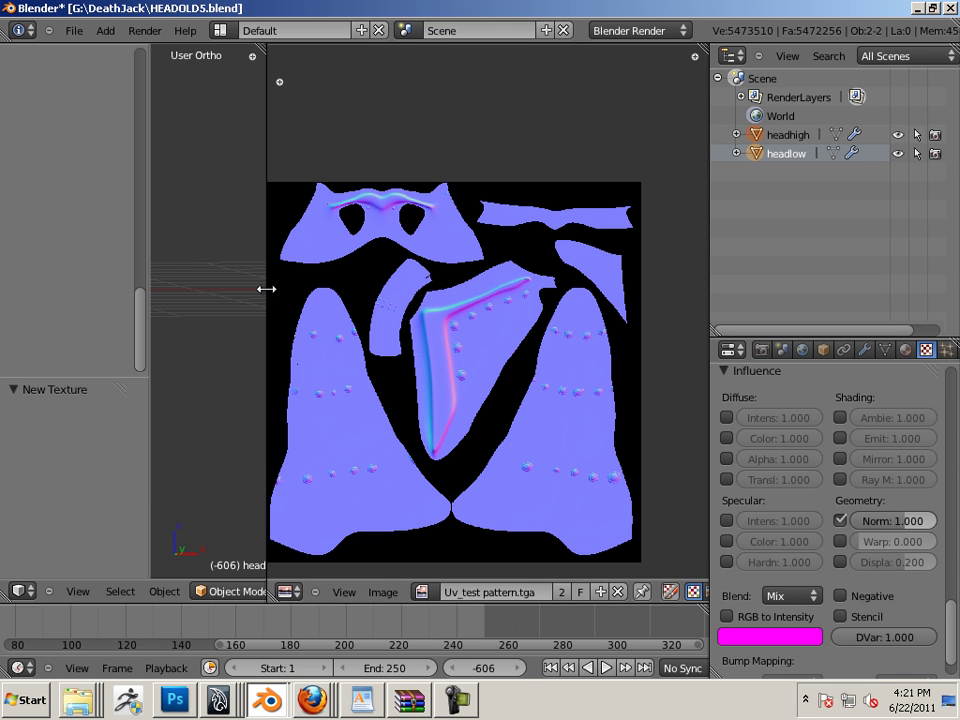
- Widen the 3D view over the image editor and hide the headhigh object
{"action": "left_click_drag", "start_coordinate": [265, 290], "coordinate": [578, 328]}
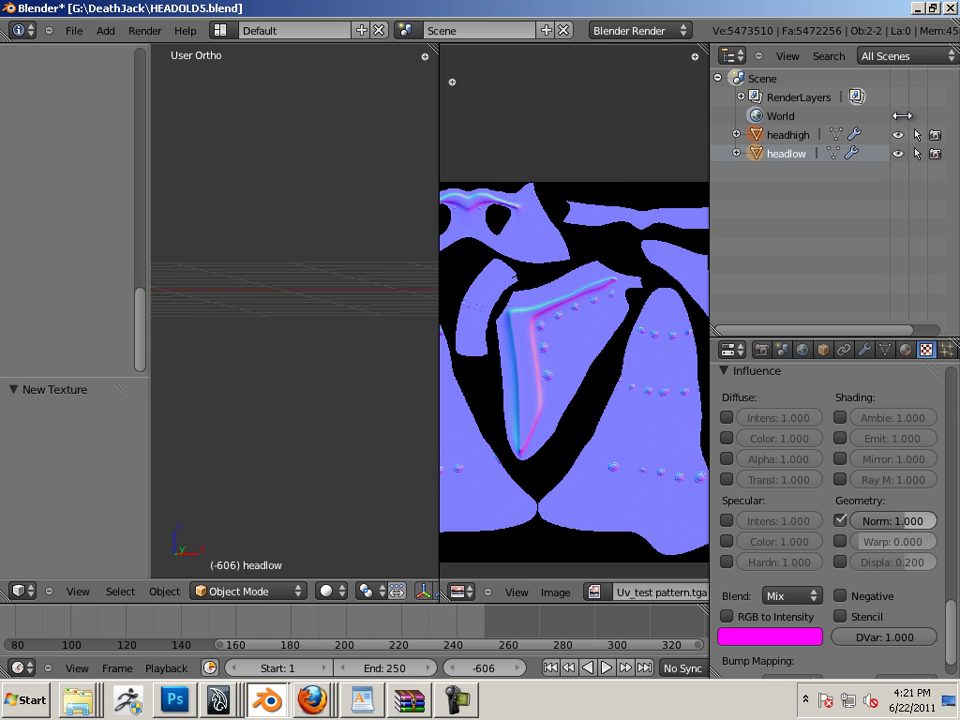
{"action": "left_click_drag", "start_coordinate": [903, 116], "coordinate": [903, 142]}
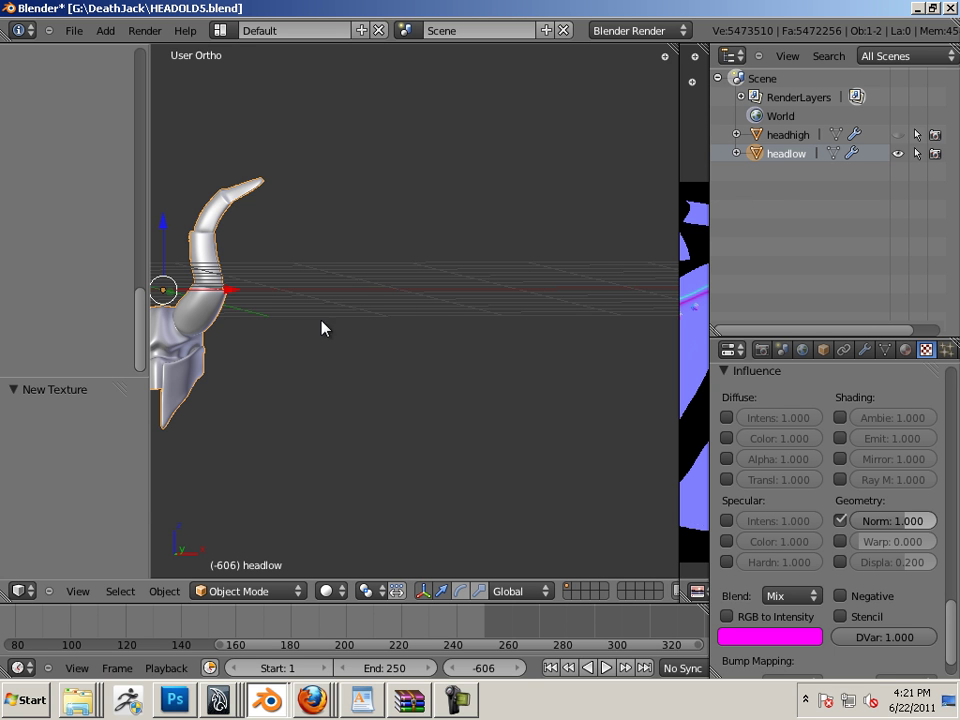
- Set the preview and sculpt levels of headlow's Multires modifier to 1
{"action": "left_click", "coordinate": [862, 350]}
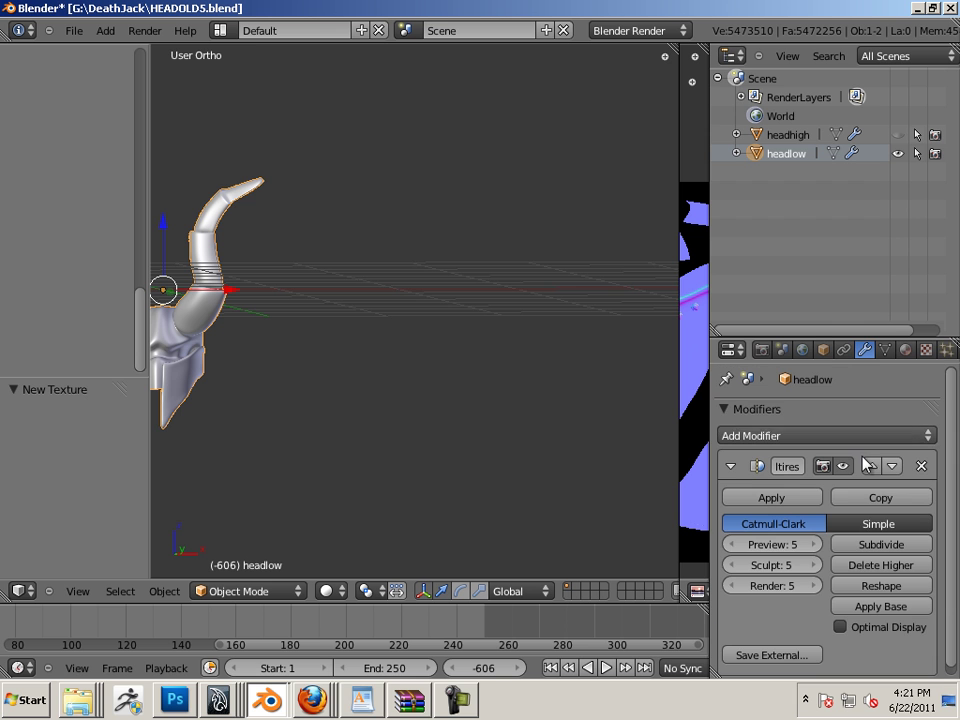
{"action": "left_click", "coordinate": [735, 545]}
{"action": "left_click", "coordinate": [735, 545]}
{"action": "left_click", "coordinate": [735, 546]}
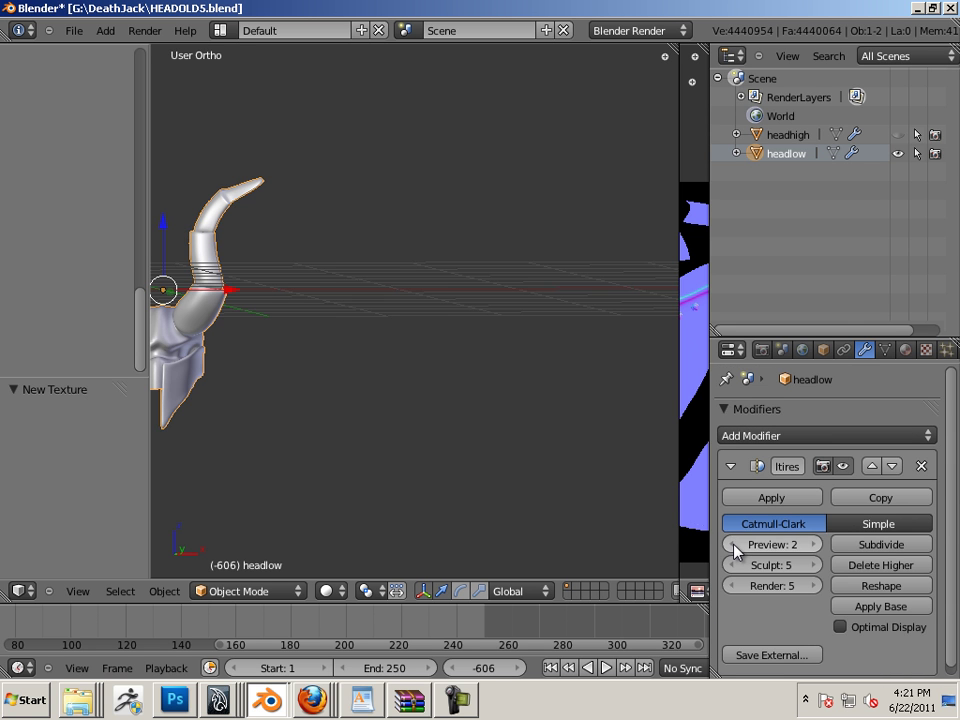
{"action": "left_click", "coordinate": [735, 546]}
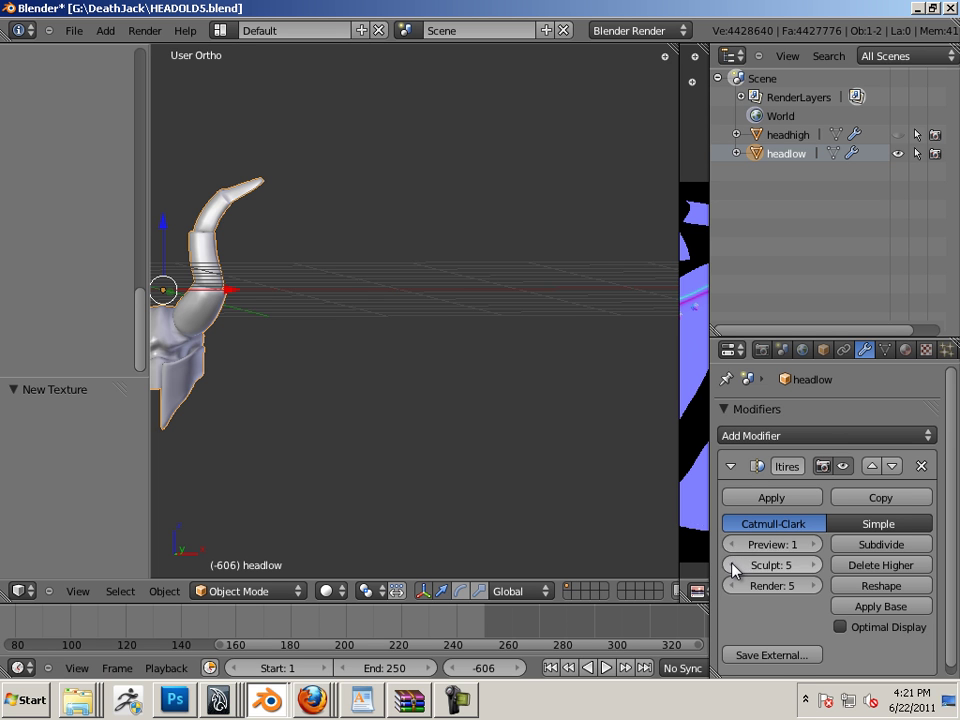
{"action": "left_click", "coordinate": [735, 566]}
{"action": "left_click", "coordinate": [735, 566]}
{"action": "left_click", "coordinate": [734, 567]}
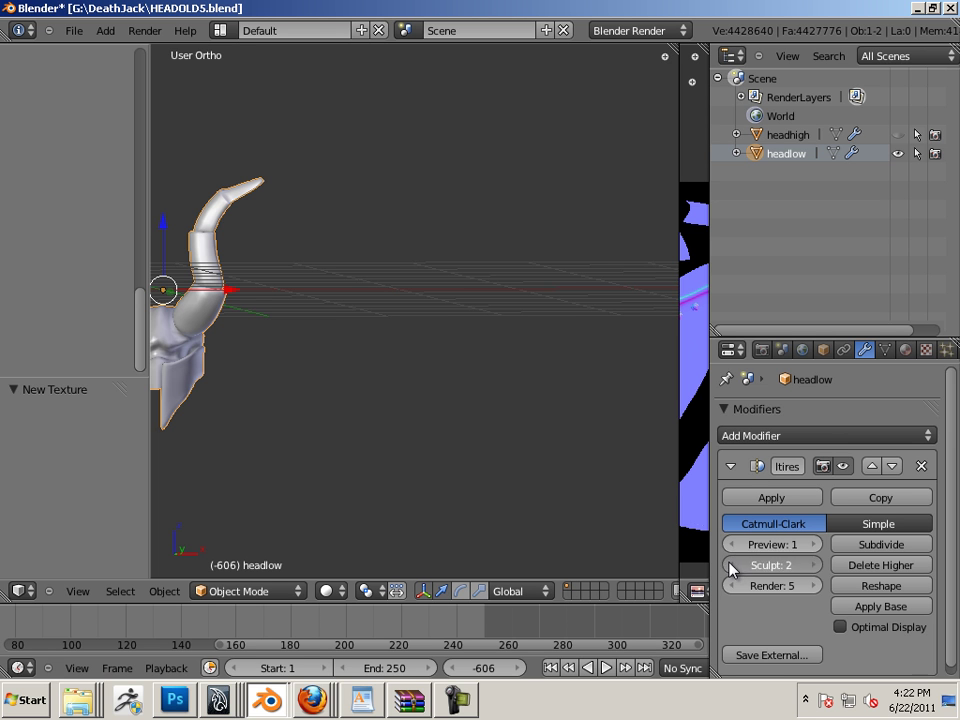
{"action": "left_click", "coordinate": [734, 566]}
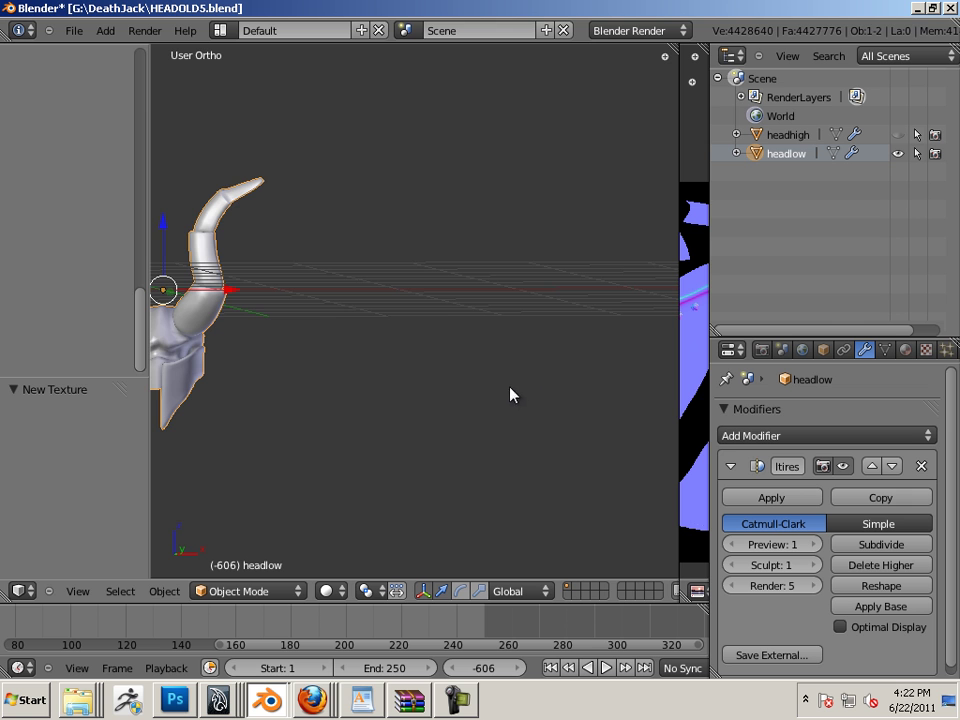
- Switch the key configuration to Maya in the user preferences and close them
{"action": "left_click", "coordinate": [84, 33]}
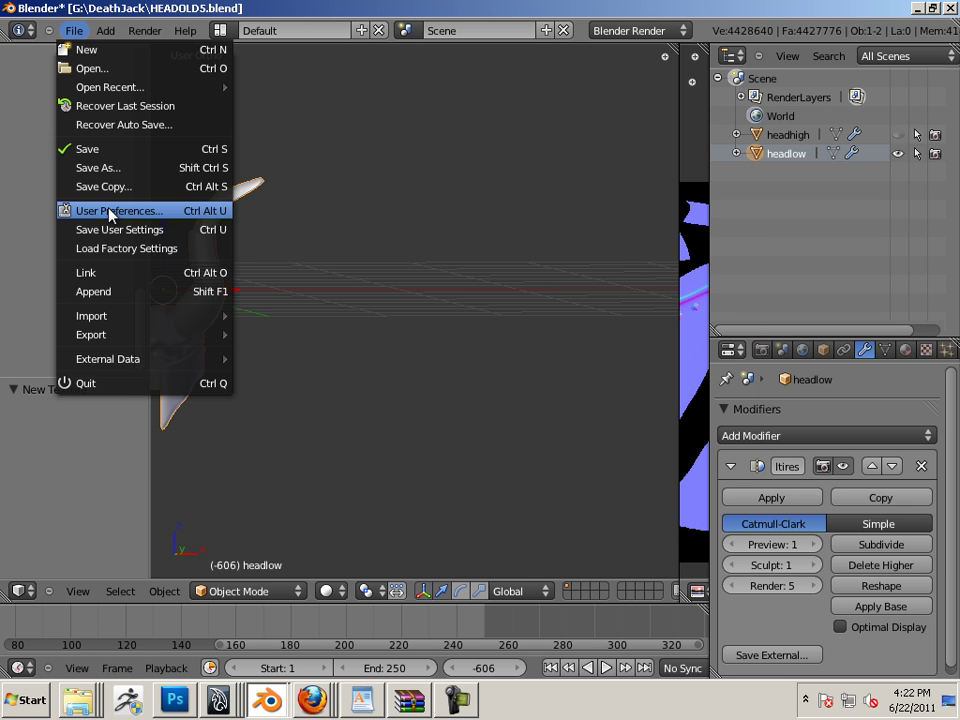
{"action": "left_click", "coordinate": [107, 210]}
{"action": "left_click", "coordinate": [272, 40]}
{"action": "left_click", "coordinate": [298, 72]}
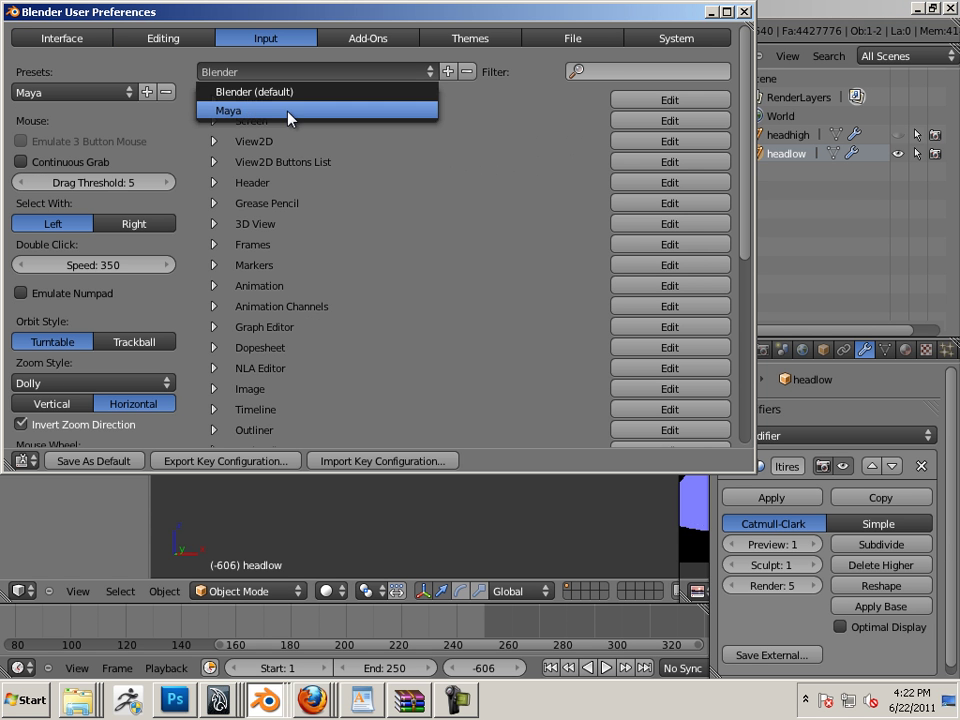
{"action": "left_click", "coordinate": [230, 109]}
{"action": "left_click", "coordinate": [743, 11]}
- Examine the headlow helmet's mesh density from the front with the wireframe overlay turned on, and turn the overlay off again
{"action": "left_click_drag", "start_coordinate": [596, 114], "coordinate": [536, 328], "text": "alt"}
{"action": "scroll", "coordinate": [523, 272], "scroll_direction": "up", "scroll_amount": 3}
{"action": "left_click_drag", "start_coordinate": [523, 272], "coordinate": [410, 465], "text": "alt"}
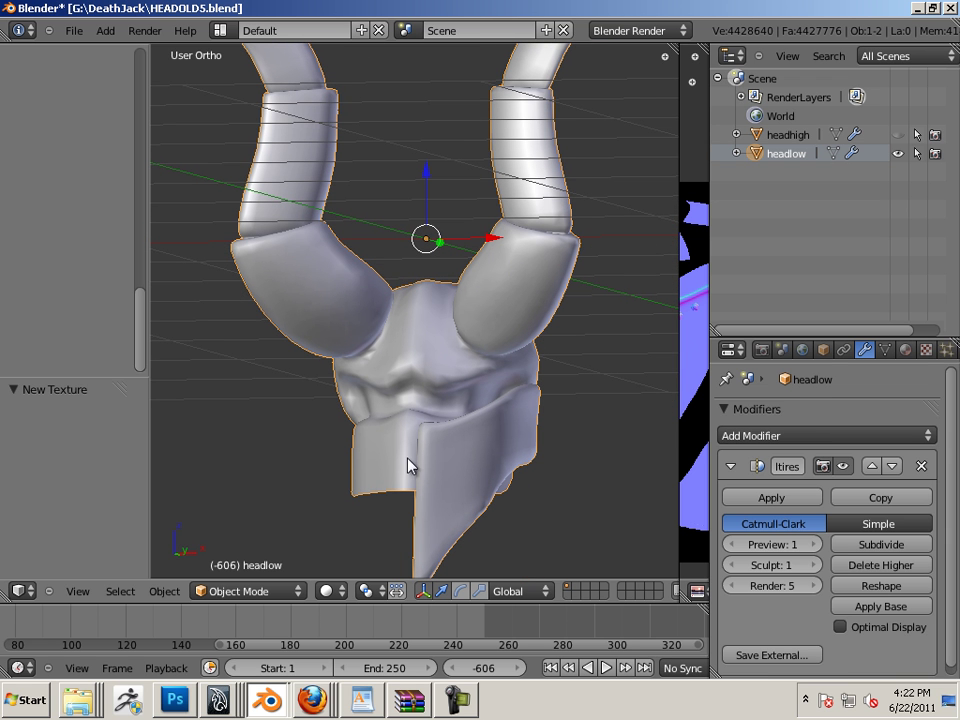
{"action": "left_click", "coordinate": [822, 352]}
{"action": "scroll", "coordinate": [765, 510], "scroll_direction": "down", "scroll_amount": 8}
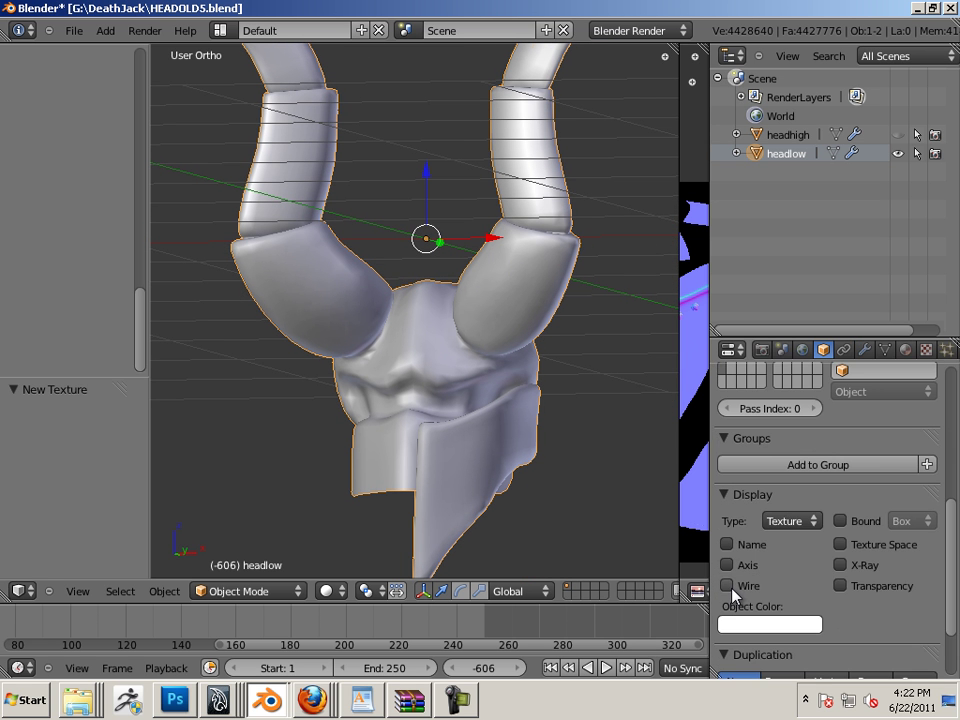
{"action": "left_click", "coordinate": [729, 587]}
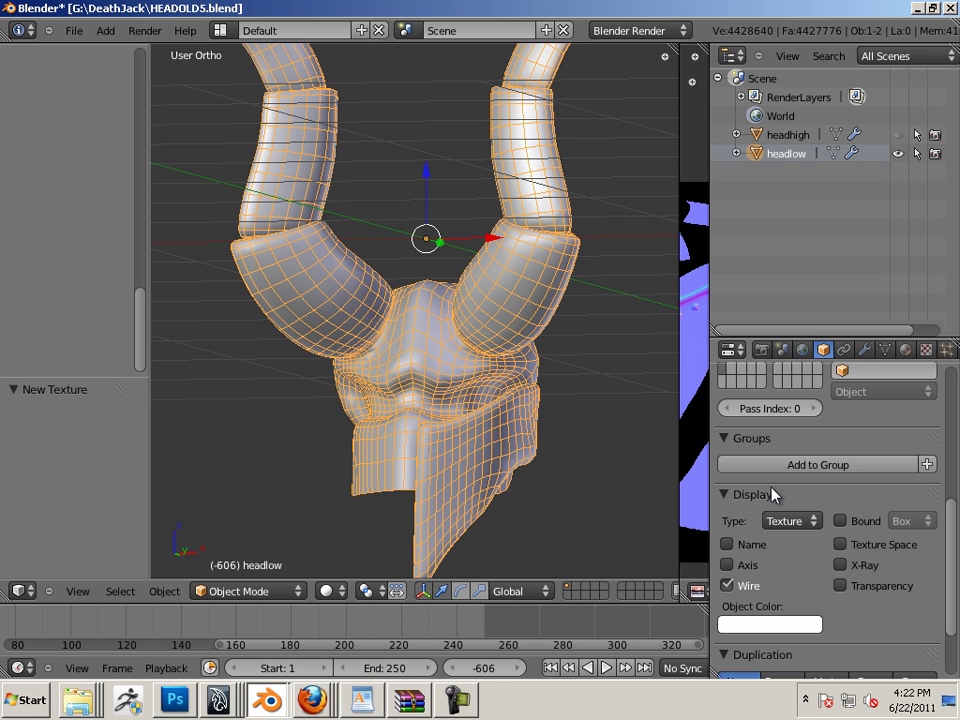
{"action": "left_click", "coordinate": [741, 587]}
- Set the Multires preview level of headlow to 0 and check the base mesh by briefly showing its wireframe
{"action": "scroll", "coordinate": [846, 454], "scroll_direction": "up", "scroll_amount": 8}
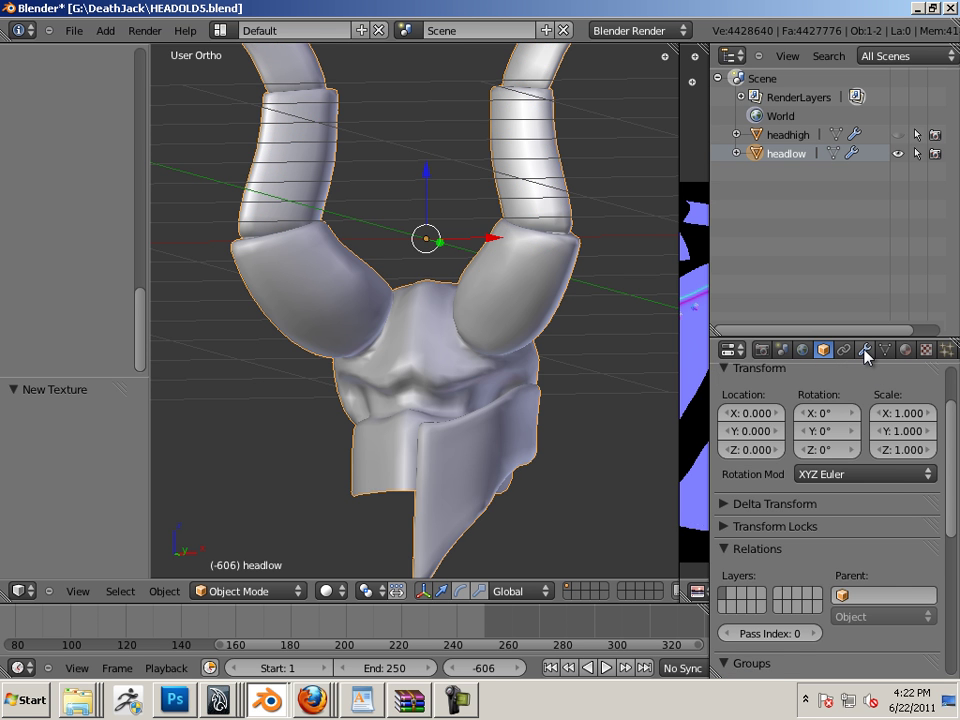
{"action": "left_click", "coordinate": [864, 351]}
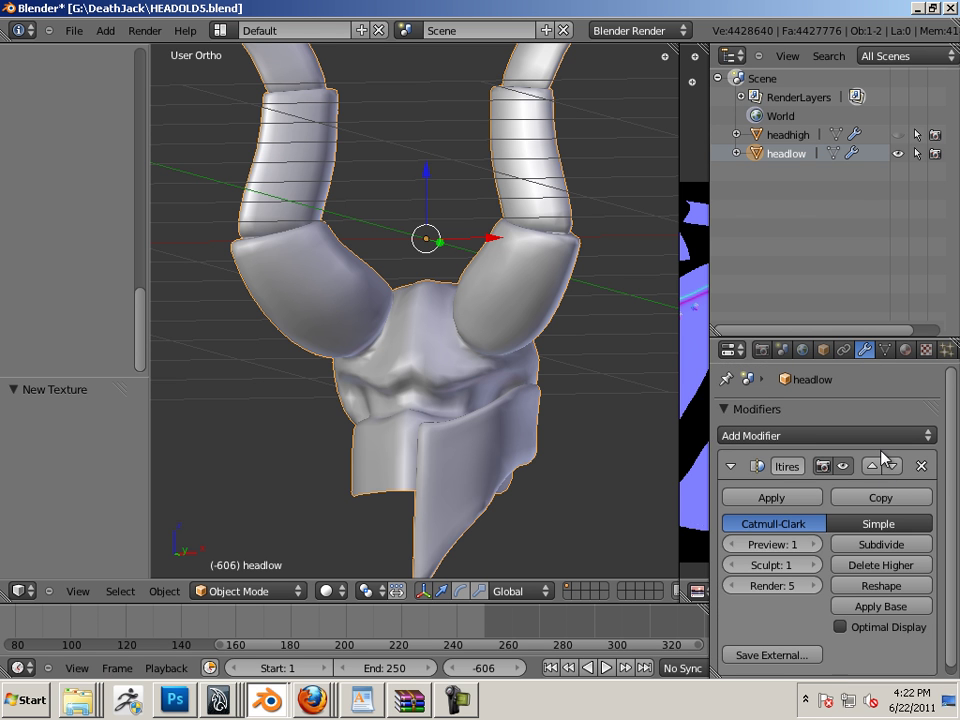
{"action": "left_click", "coordinate": [728, 544]}
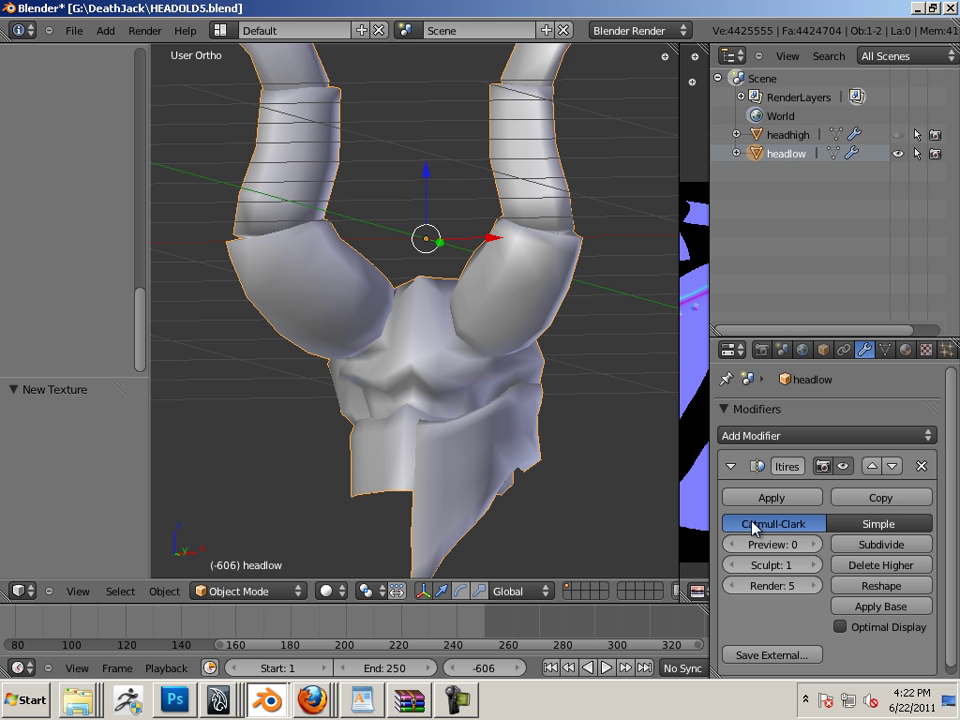
{"action": "left_click", "coordinate": [822, 350]}
{"action": "scroll", "coordinate": [755, 575], "scroll_direction": "down", "scroll_amount": 5}
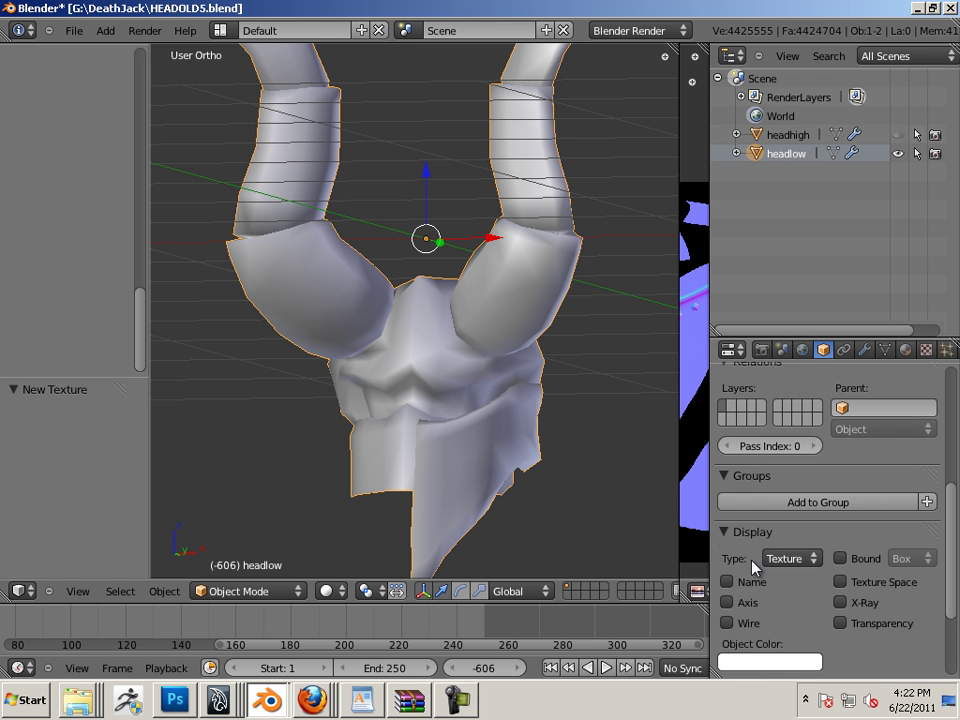
{"action": "left_click", "coordinate": [727, 548]}
{"action": "mouse_move", "coordinate": [609, 495]}
{"action": "middle_mouse_down"}
{"action": "mouse_move", "coordinate": [489, 499]}
{"action": "mouse_move", "coordinate": [621, 509]}
{"action": "middle_mouse_up"}
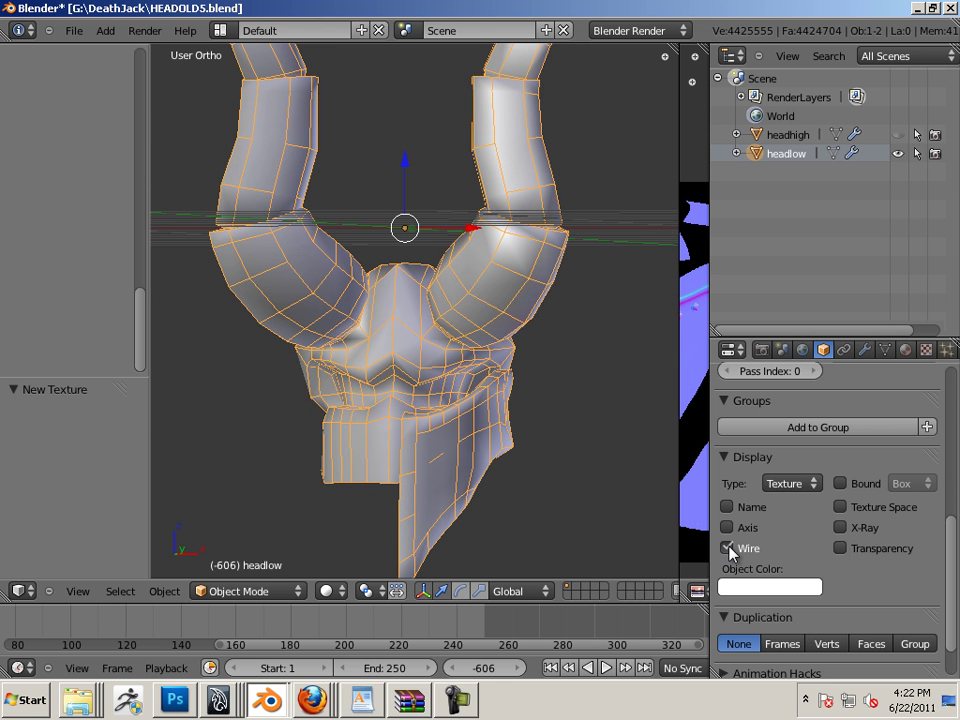
{"action": "left_click", "coordinate": [727, 548]}
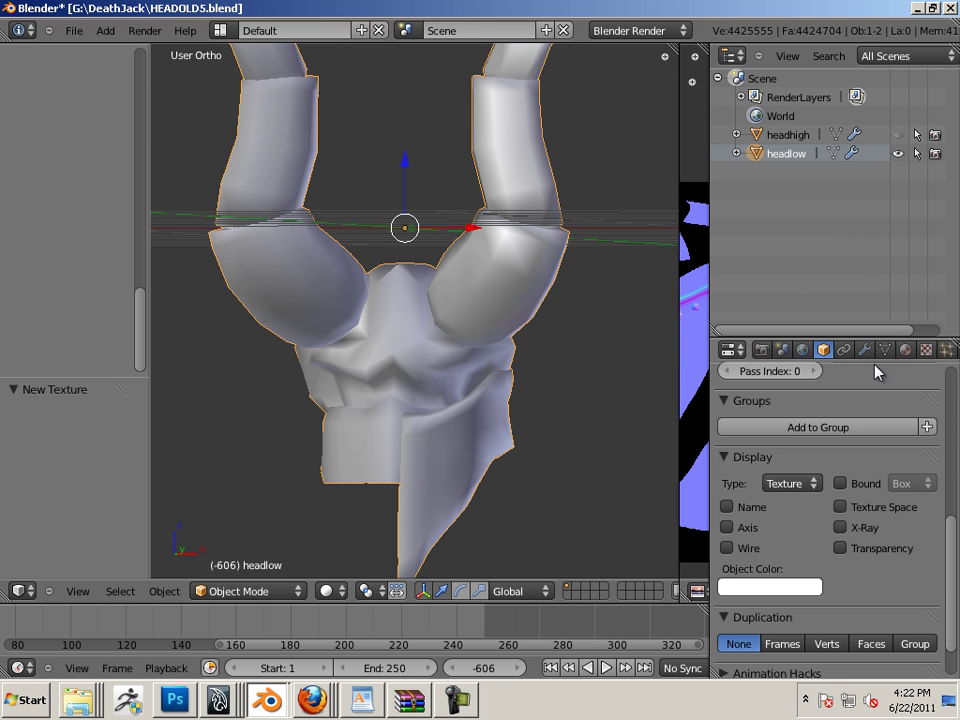
- Assign Helmet_mat to all faces of headlow in Edit Mode, deselect them and return to Object Mode
{"action": "left_click", "coordinate": [905, 350]}
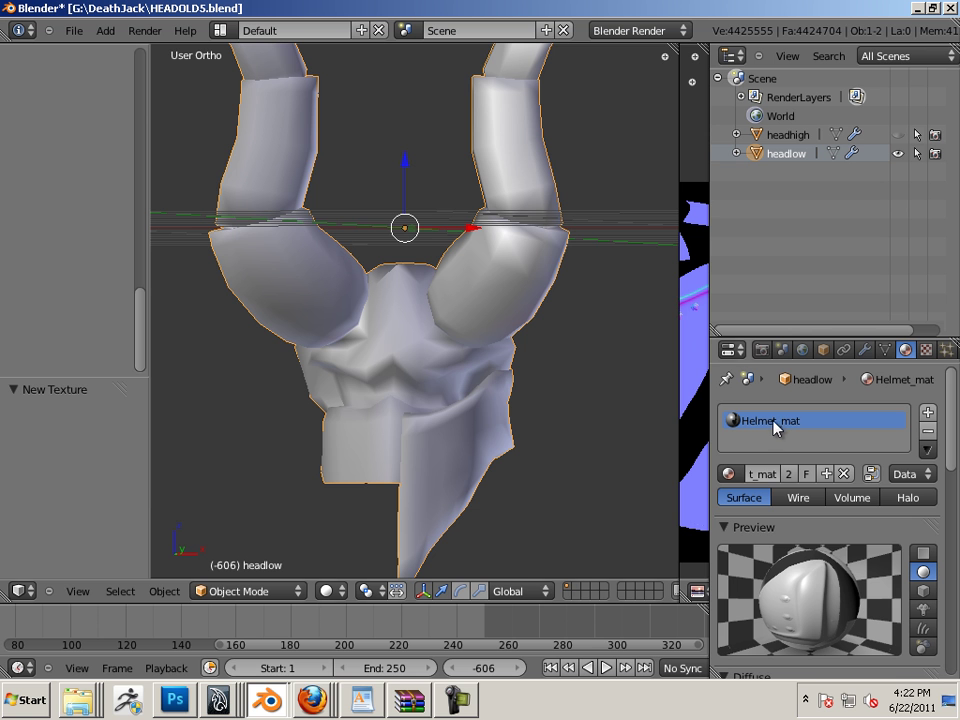
{"action": "key", "text": "Tab"}
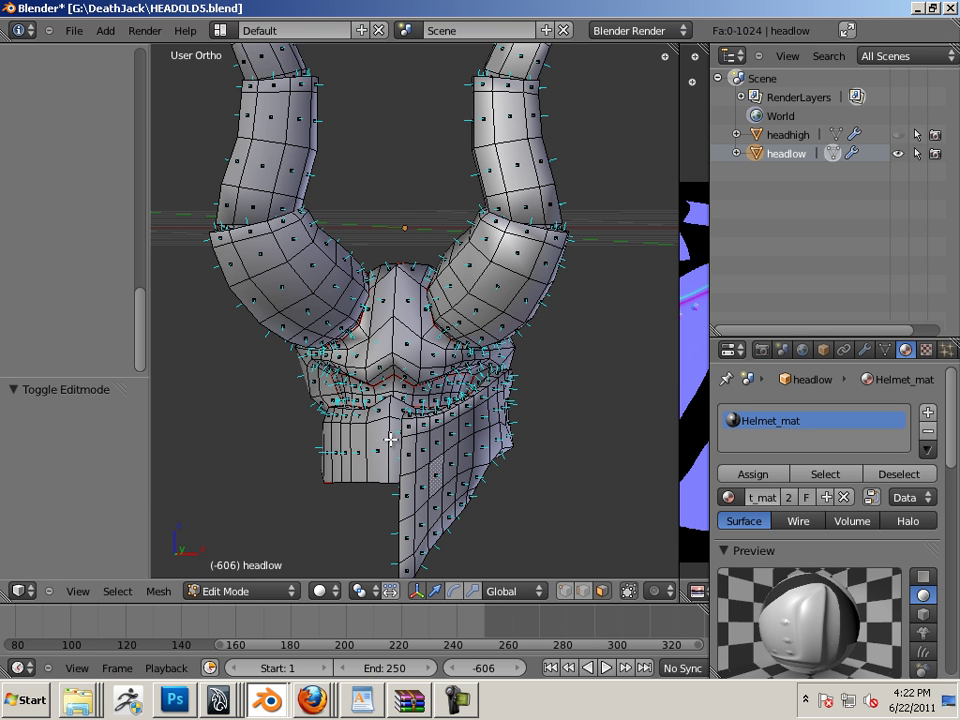
{"action": "key", "text": "a"}
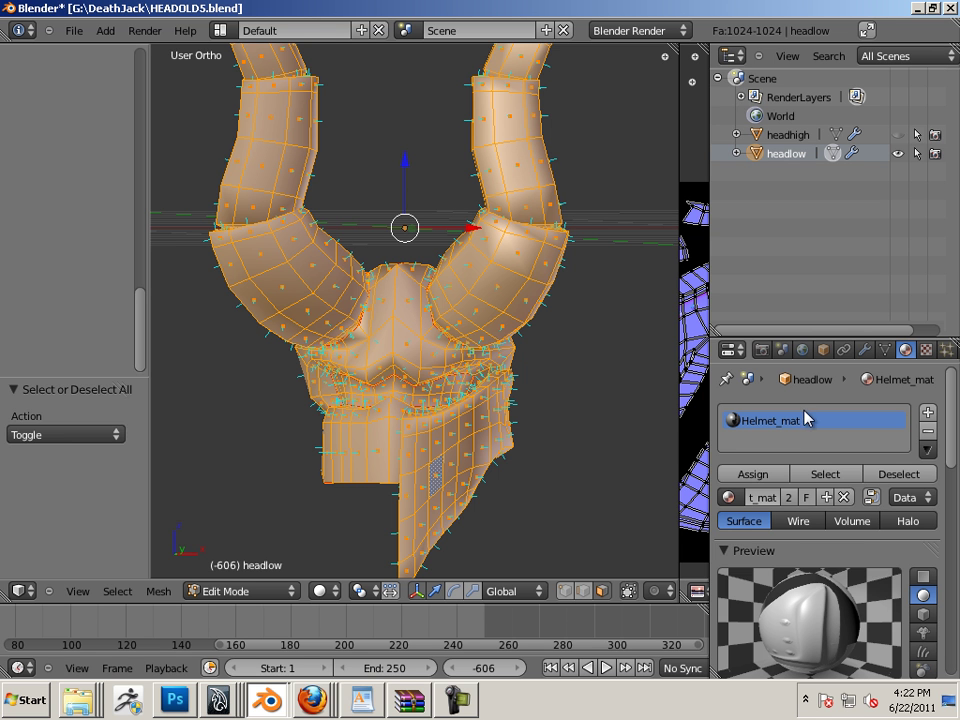
{"action": "left_click", "coordinate": [765, 476]}
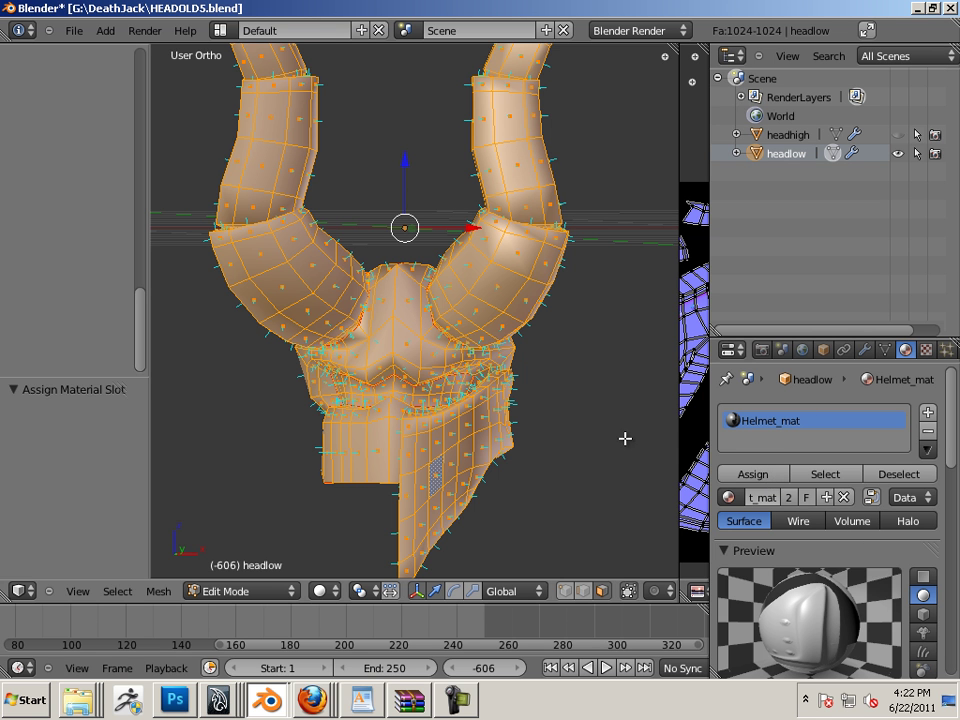
{"action": "key", "text": "a"}
{"action": "key", "text": "Tab"}
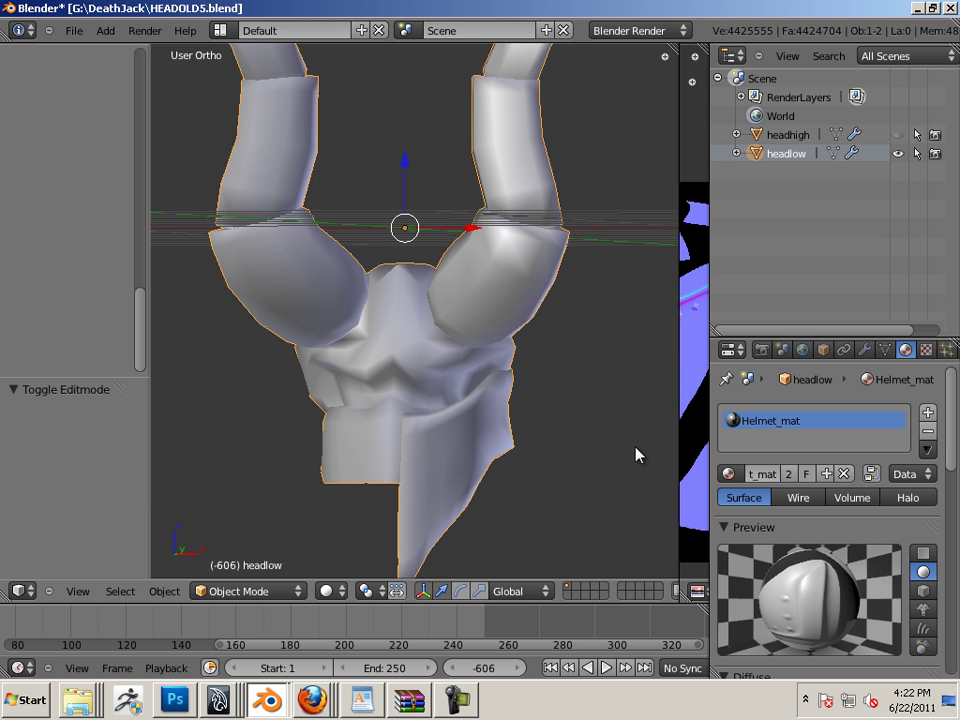
- Set the viewport's material mode to GLSL in the display settings and switch the viewport to textured shading
{"action": "key", "text": "n"}
{"action": "scroll", "coordinate": [629, 437], "scroll_direction": "up", "scroll_amount": 2}
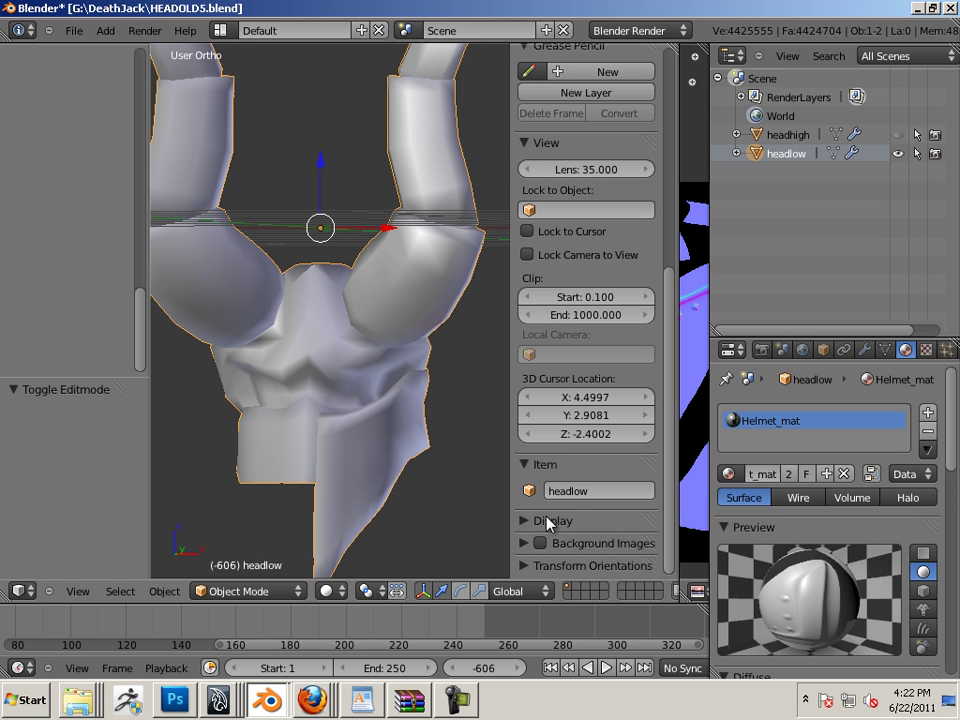
{"action": "left_click", "coordinate": [549, 521]}
{"action": "scroll", "coordinate": [545, 400], "scroll_direction": "down", "scroll_amount": 6}
{"action": "left_click", "coordinate": [577, 458]}
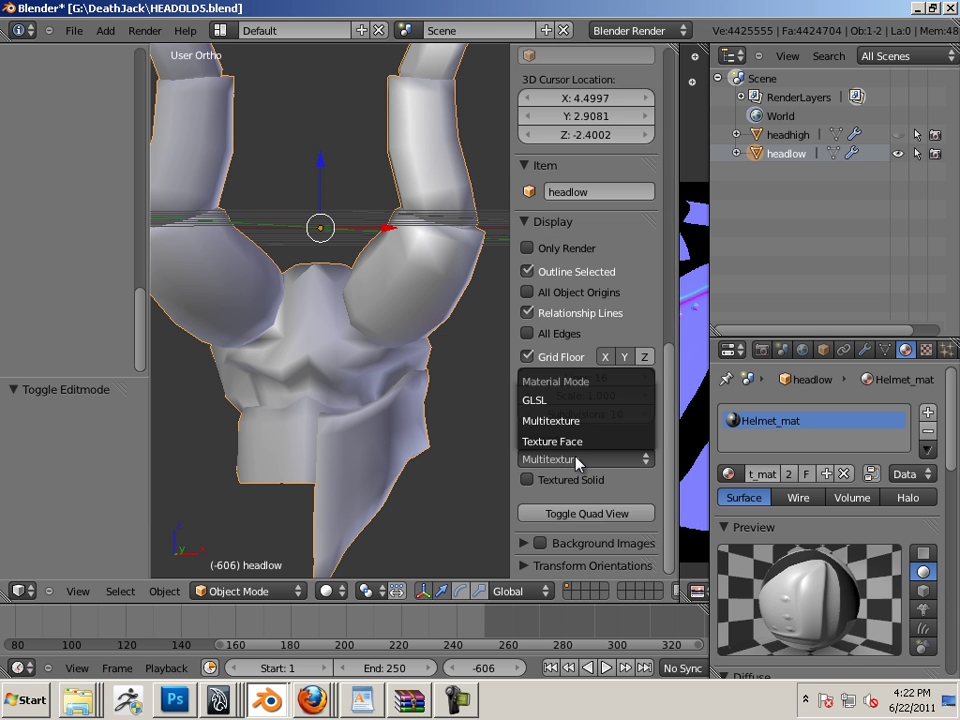
{"action": "left_click", "coordinate": [575, 402]}
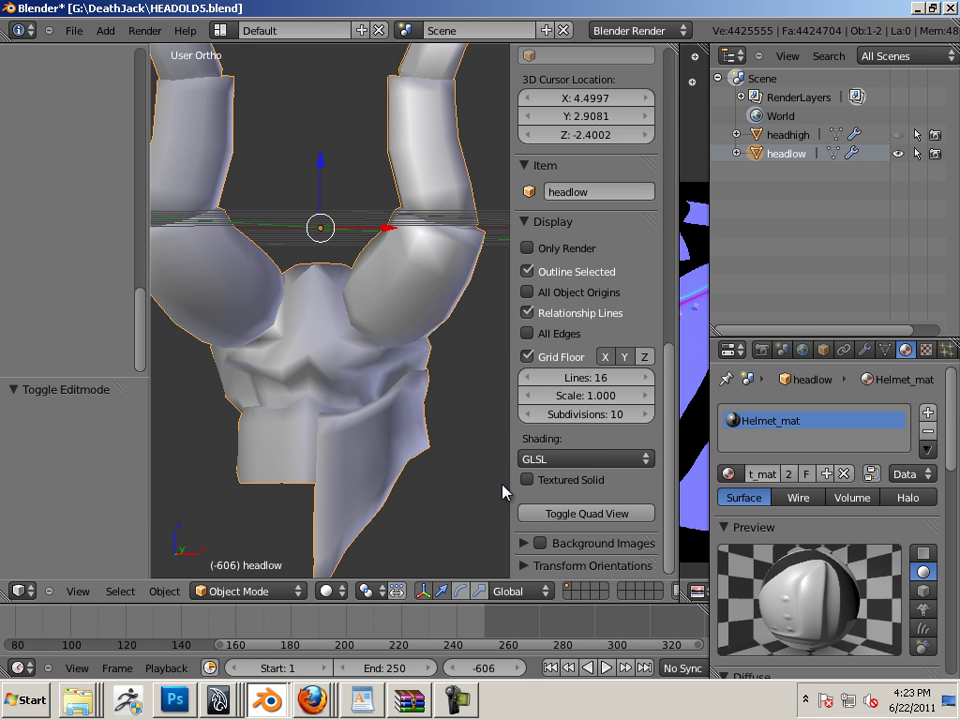
{"action": "key", "text": "n"}
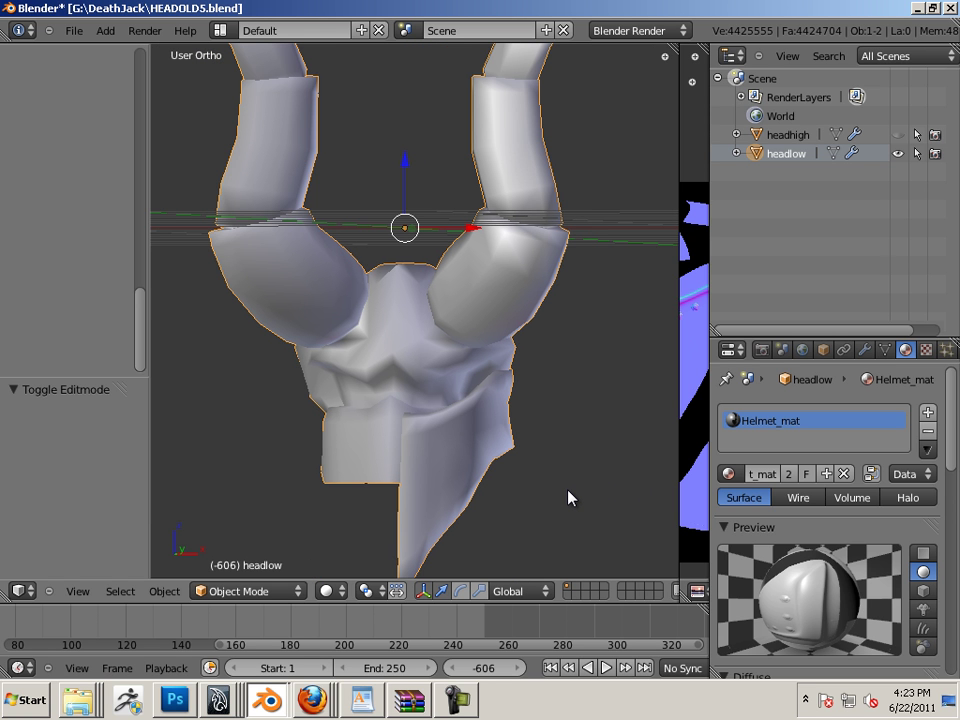
{"action": "key", "text": "alt+z"}
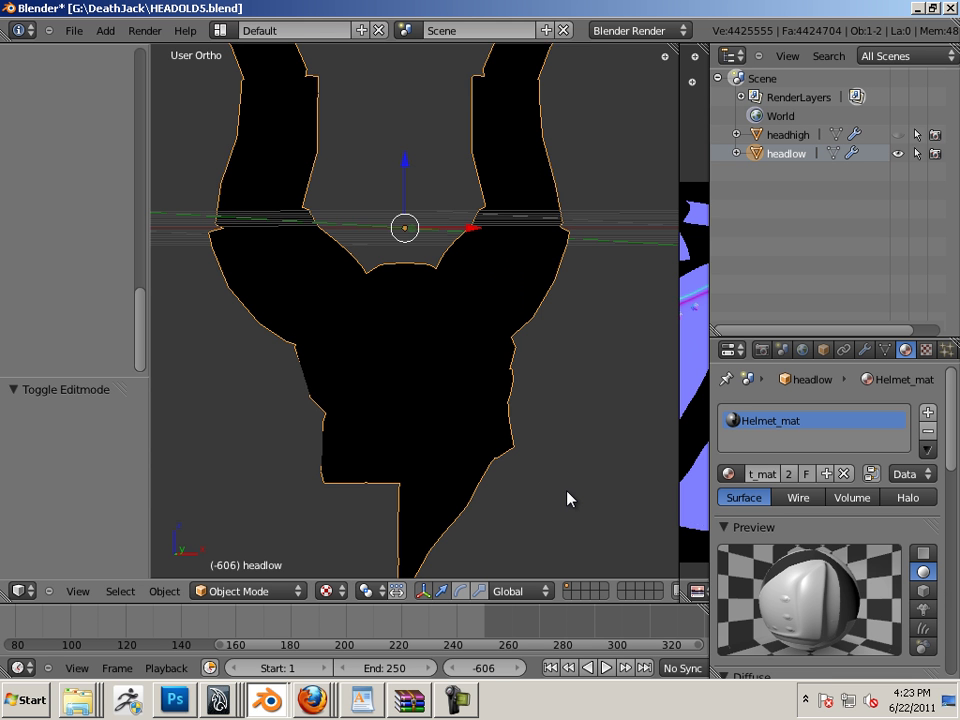
- Add a point lamp to the scene to light the helmet
{"action": "scroll", "coordinate": [590, 497], "scroll_direction": "down", "scroll_amount": 3}
{"action": "middle_click_drag", "start_coordinate": [591, 463], "coordinate": [510, 420]}
{"action": "scroll", "coordinate": [520, 428], "scroll_direction": "up", "scroll_amount": 3, "text": "shift"}
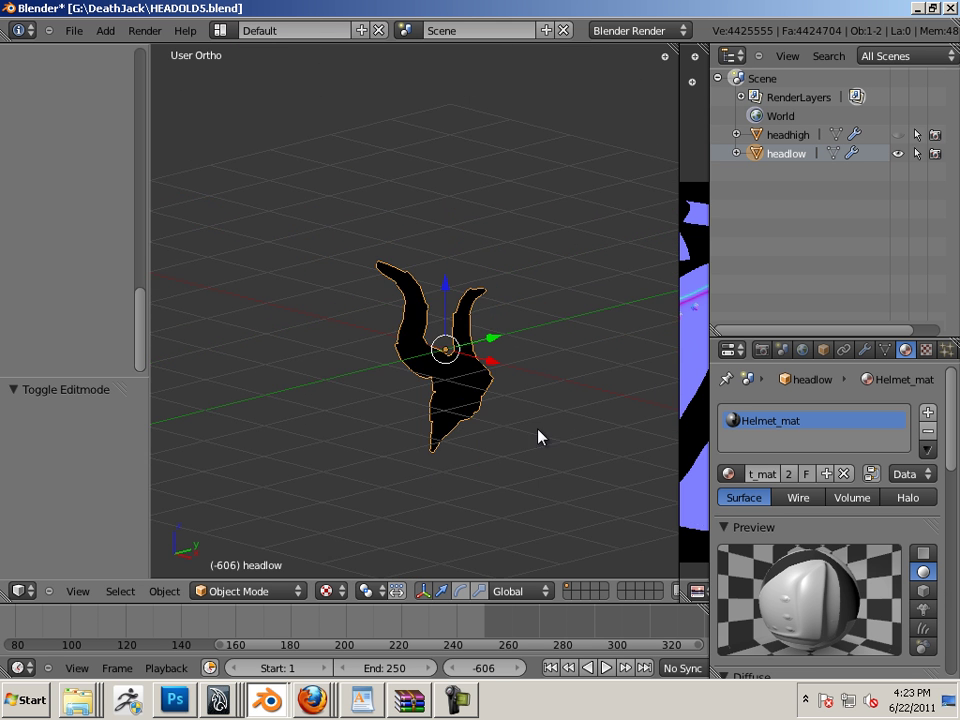
{"action": "left_click", "coordinate": [105, 30]}
{"action": "mouse_move", "coordinate": [145, 240]}
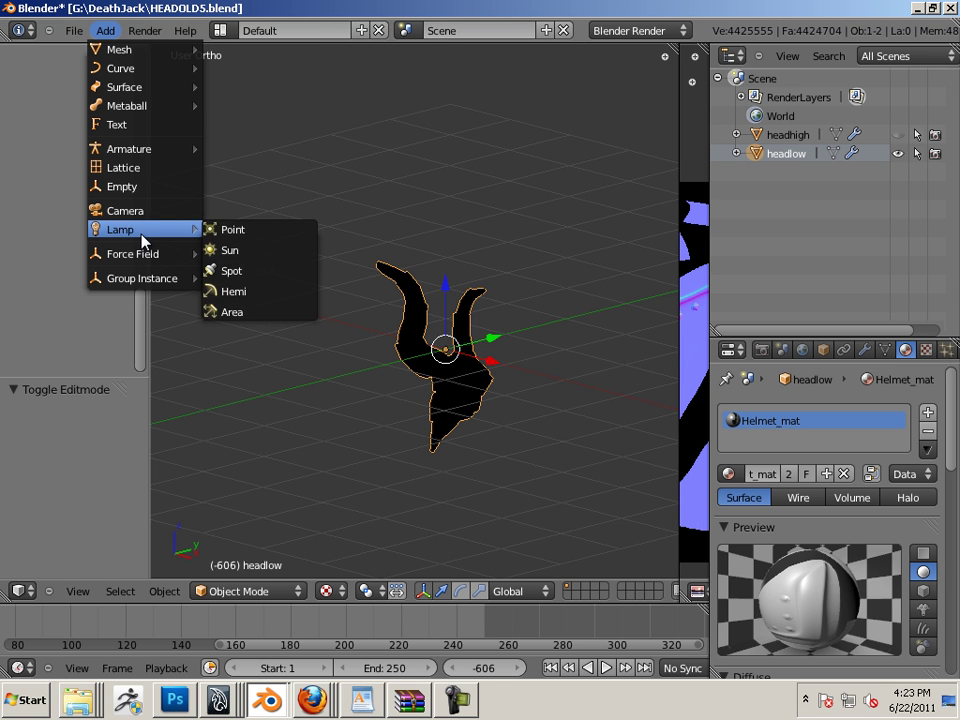
{"action": "left_click", "coordinate": [238, 238]}
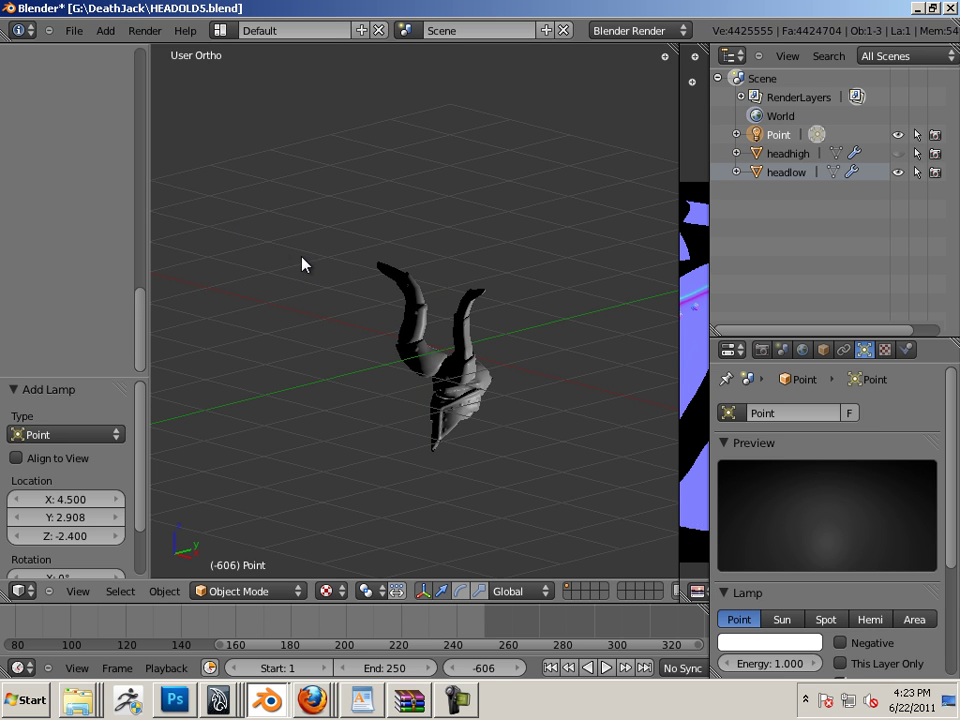
- Move the point lamp in front of the helmet, shifting it about -3.114 and then 1.309 along Y, with a slight nudge along Z
{"action": "scroll", "coordinate": [355, 275], "scroll_direction": "down", "scroll_amount": 4}
{"action": "left_click_drag", "start_coordinate": [668, 452], "coordinate": [412, 400]}
{"action": "left_click_drag", "start_coordinate": [377, 356], "coordinate": [368, 262]}
{"action": "middle_click_drag", "start_coordinate": [368, 262], "coordinate": [490, 300]}
{"action": "left_click_drag", "start_coordinate": [505, 284], "coordinate": [501, 287]}
{"action": "left_click_drag", "start_coordinate": [389, 260], "coordinate": [389, 262]}
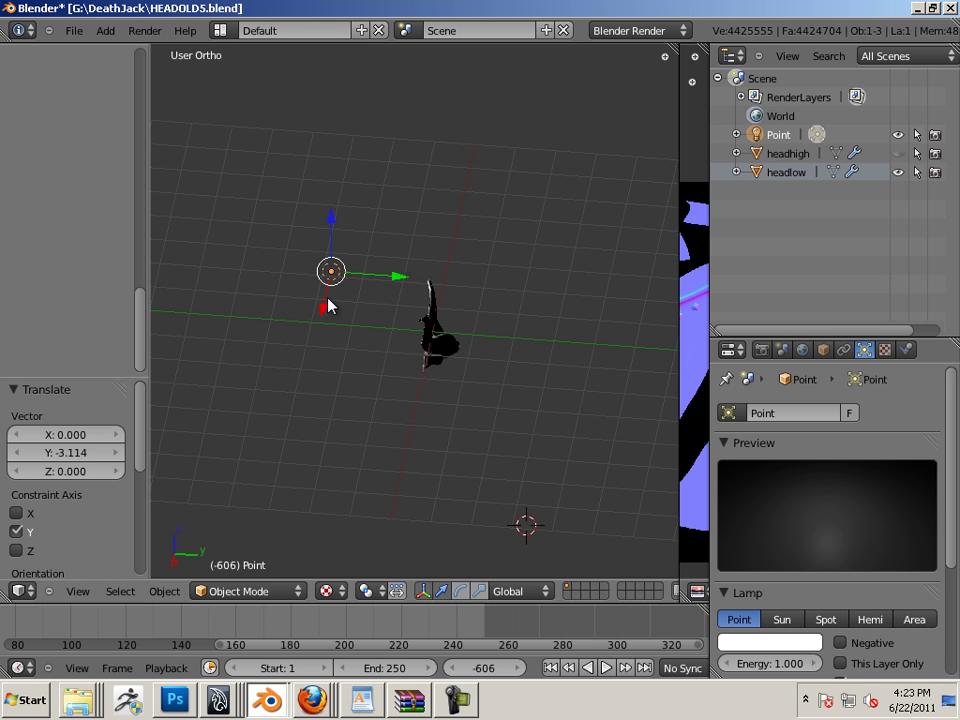
{"action": "left_click_drag", "start_coordinate": [326, 304], "coordinate": [300, 373]}
{"action": "left_click_drag", "start_coordinate": [393, 359], "coordinate": [446, 370]}
{"action": "middle_click_drag", "start_coordinate": [313, 375], "coordinate": [478, 294]}
{"action": "scroll", "coordinate": [516, 369], "scroll_direction": "up", "scroll_amount": 8}
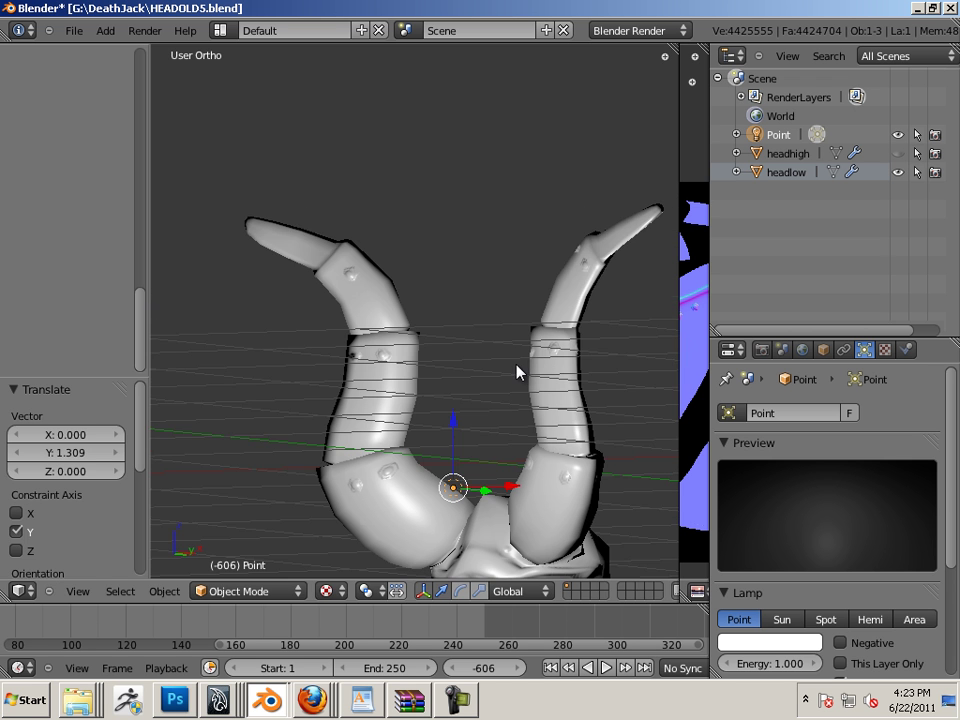
{"action": "middle_click_drag", "start_coordinate": [516, 369], "coordinate": [472, 106], "text": "shift"}
{"action": "left_click_drag", "start_coordinate": [422, 153], "coordinate": [426, 154]}
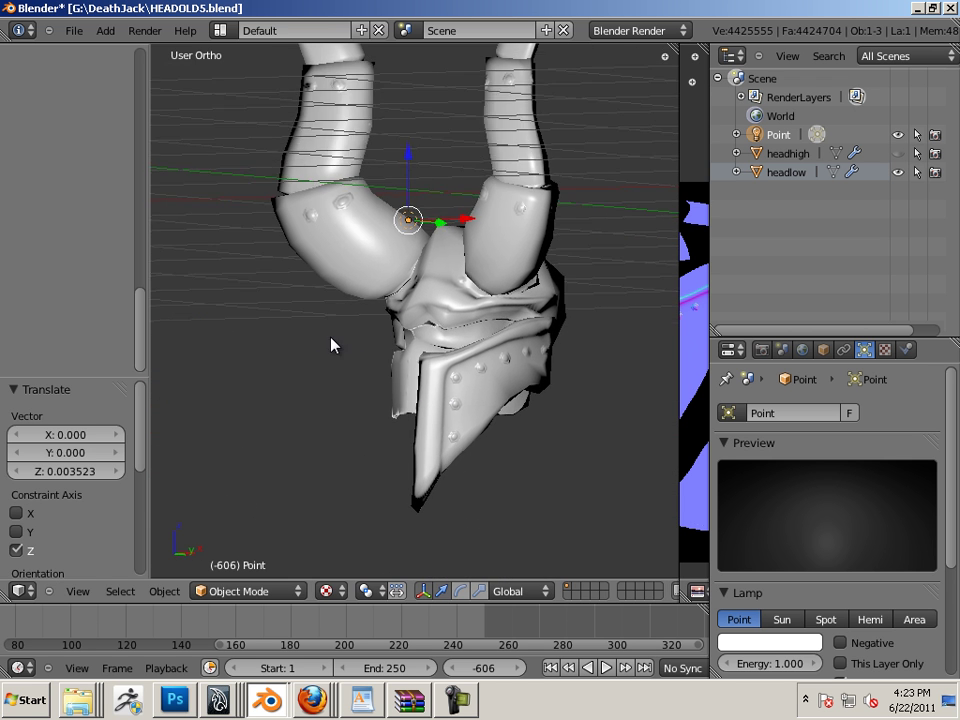
- Shift the point lamp about -0.733 along X and raise it about 0.430 along Z, checking the helmet's lighting from several sides
{"action": "middle_click_drag", "start_coordinate": [330, 343], "coordinate": [393, 347]}
{"action": "scroll", "coordinate": [393, 347], "scroll_direction": "up", "scroll_amount": 4}
{"action": "middle_click_drag", "start_coordinate": [482, 364], "coordinate": [500, 340]}
{"action": "scroll", "coordinate": [486, 317], "scroll_direction": "down", "scroll_amount": 5}
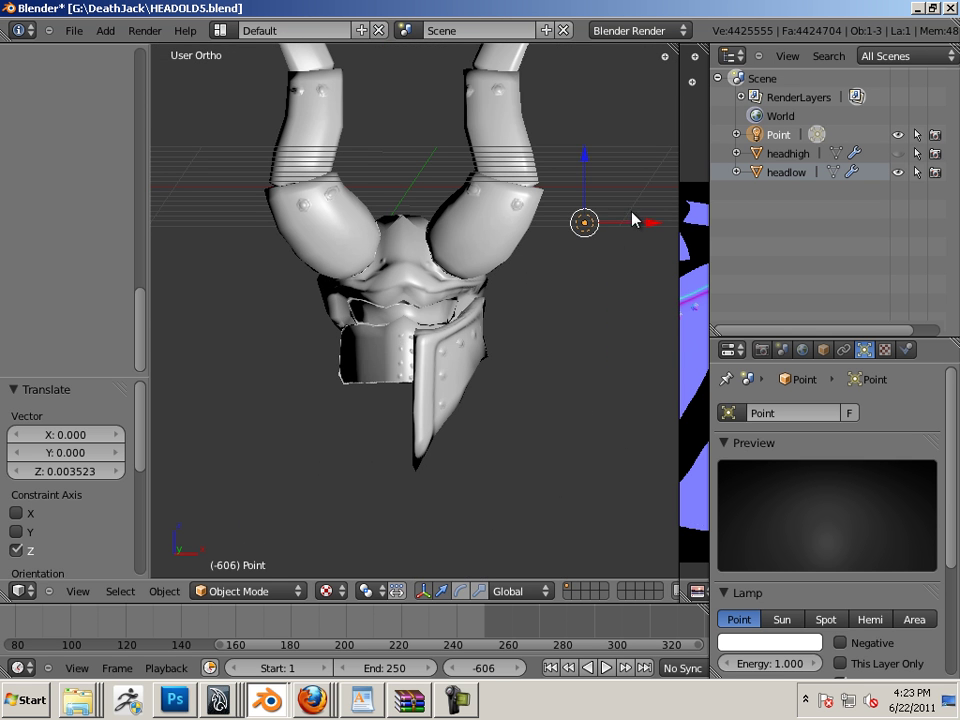
{"action": "left_click_drag", "start_coordinate": [633, 218], "coordinate": [462, 202]}
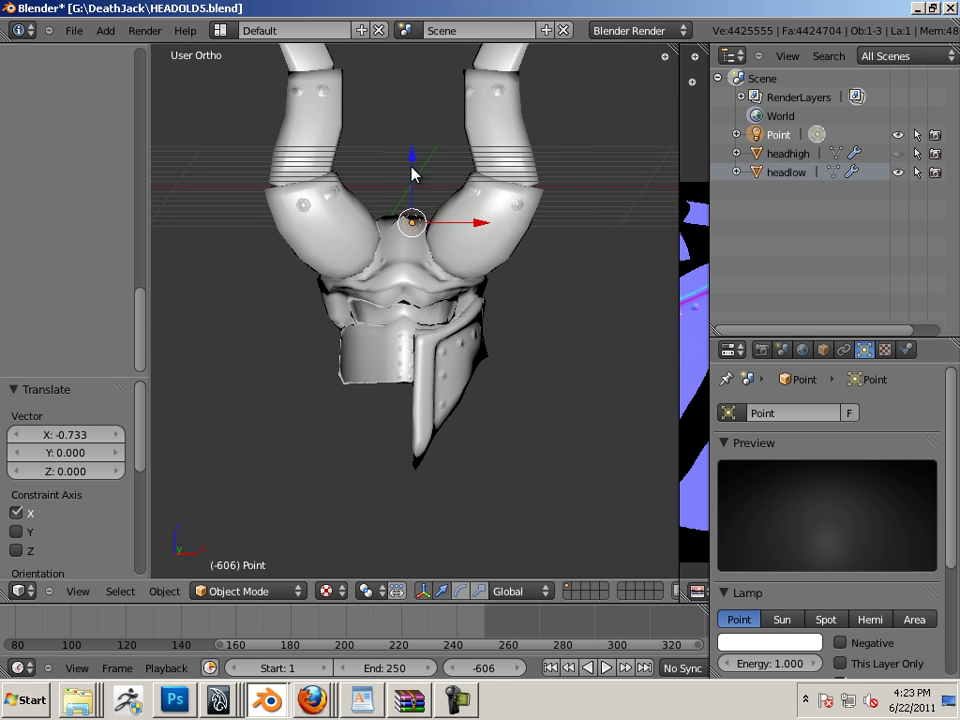
{"action": "left_click_drag", "start_coordinate": [412, 175], "coordinate": [422, 72]}
{"action": "middle_click_drag", "start_coordinate": [534, 249], "coordinate": [523, 317]}
{"action": "scroll", "coordinate": [432, 248], "scroll_direction": "up", "scroll_amount": 6}
{"action": "scroll", "coordinate": [510, 316], "scroll_direction": "down", "scroll_amount": 5}
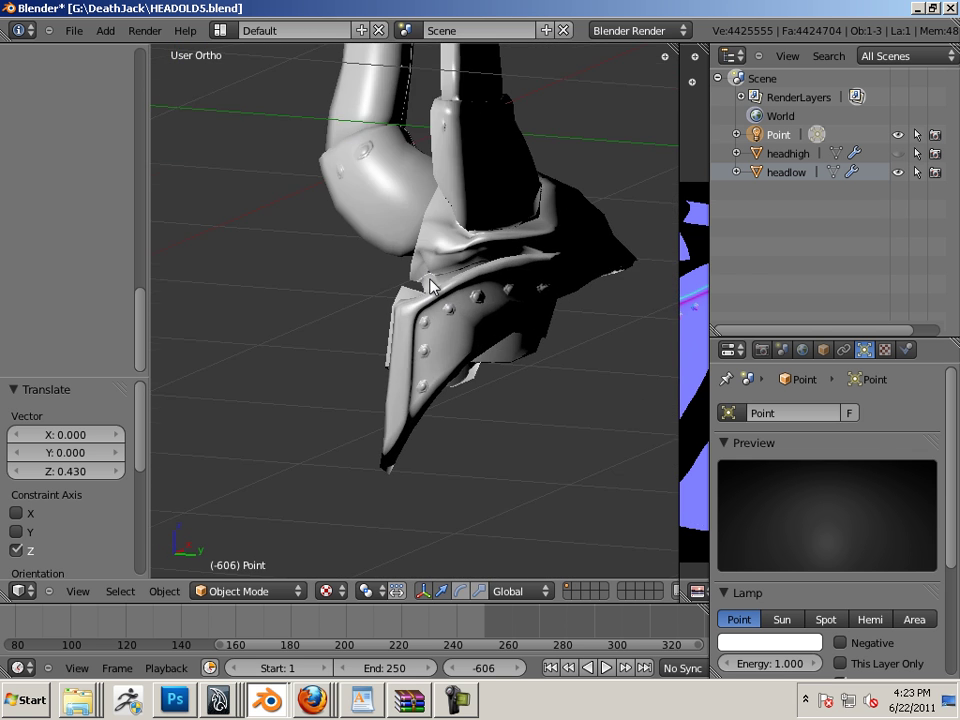
{"action": "middle_click_drag", "start_coordinate": [430, 285], "coordinate": [500, 400]}
- Select headlow and compare its shading with the texture's Normal Map sampling off and on, leaving the option enabled
{"action": "right_click", "coordinate": [500, 400]}
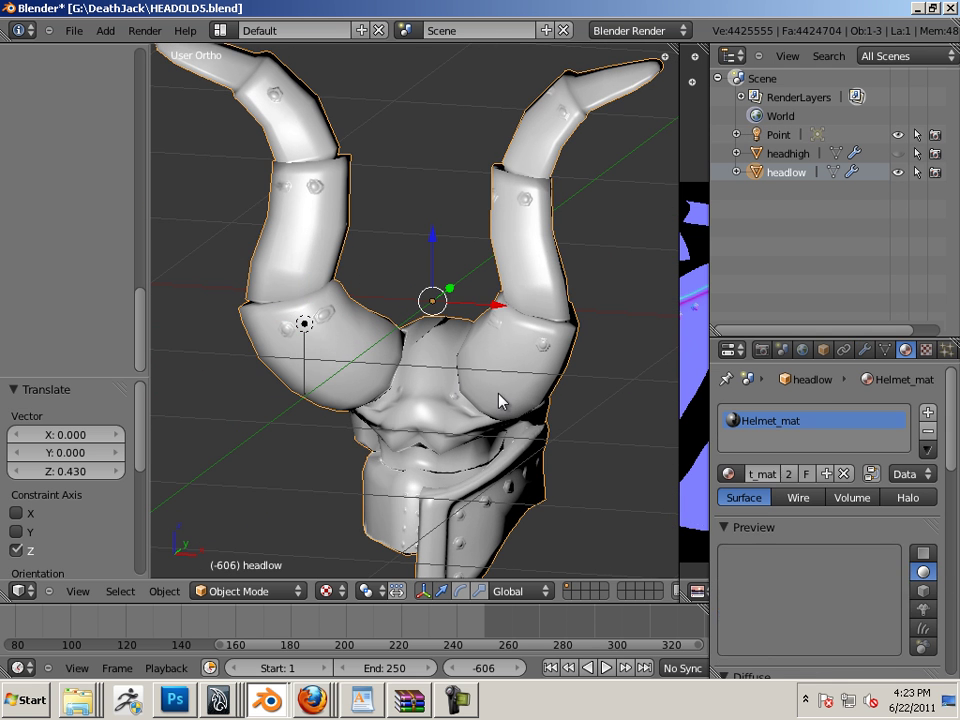
{"action": "left_click", "coordinate": [930, 350]}
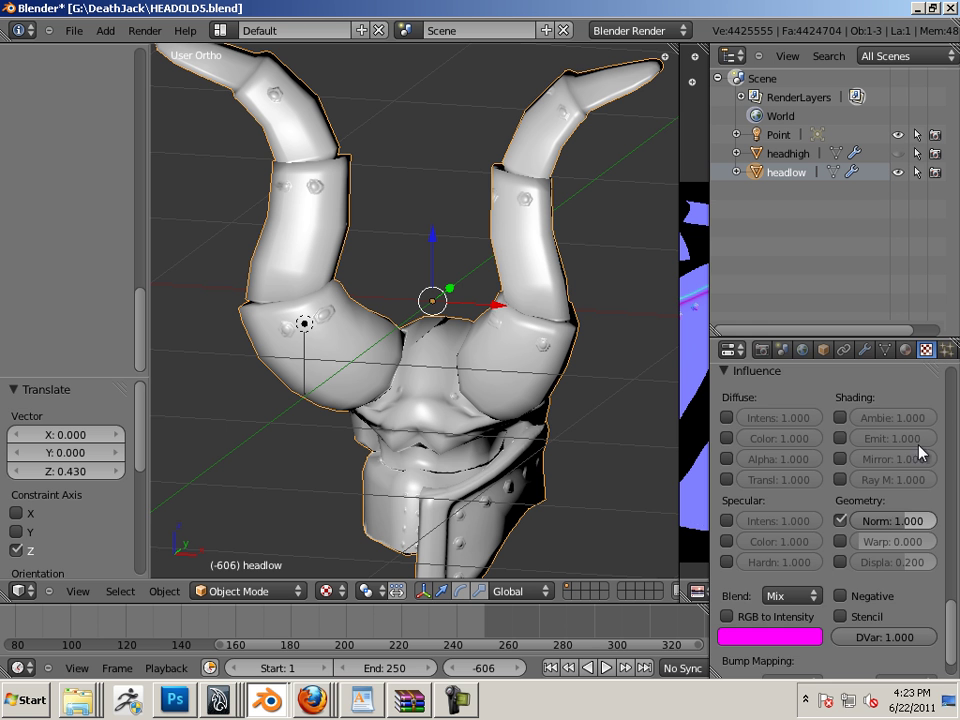
{"action": "scroll", "coordinate": [933, 471], "scroll_direction": "up", "scroll_amount": 4}
{"action": "scroll", "coordinate": [936, 478], "scroll_direction": "down", "scroll_amount": 4}
{"action": "scroll", "coordinate": [936, 478], "scroll_direction": "up", "scroll_amount": 10}
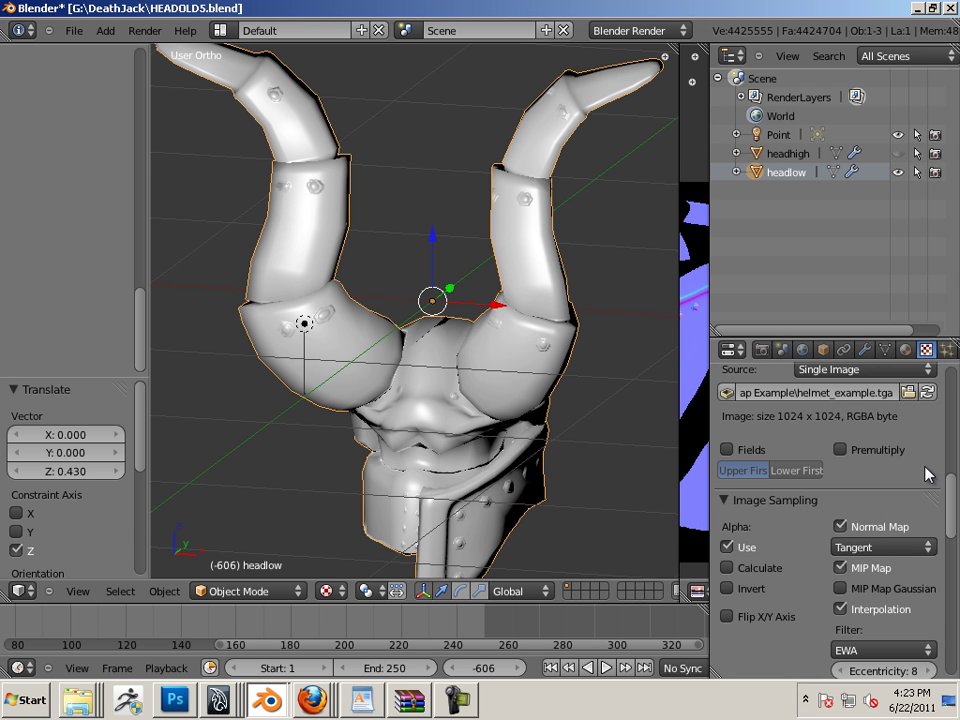
{"action": "left_click", "coordinate": [842, 527]}
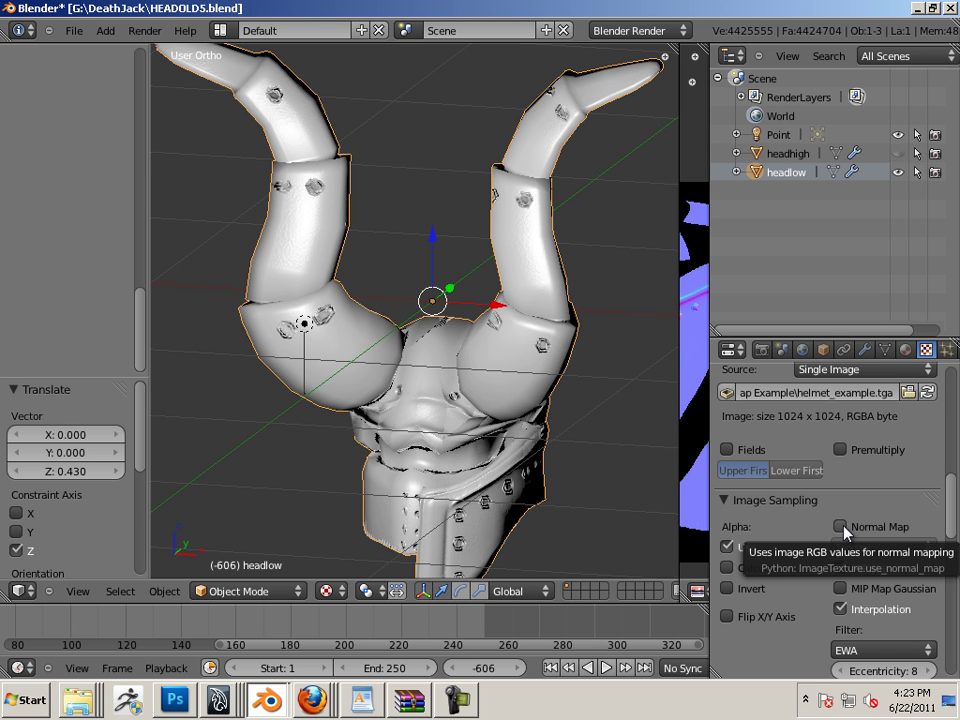
{"action": "left_click", "coordinate": [843, 528]}
{"action": "left_click", "coordinate": [843, 528]}
{"action": "left_click", "coordinate": [843, 528]}
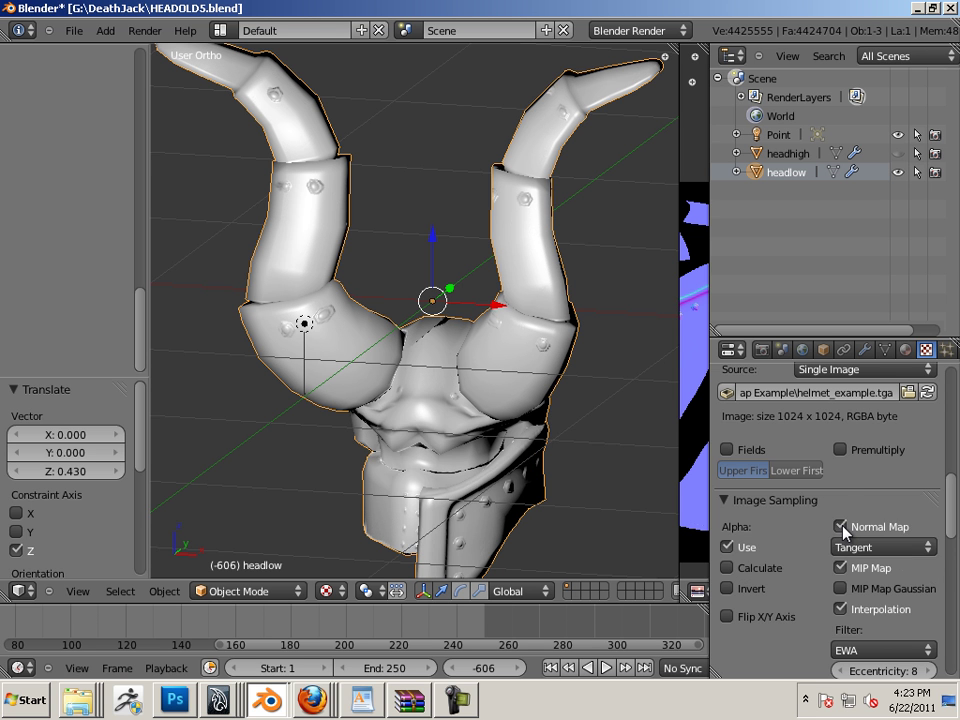
- Reduce the Norm influence of headlow's texture to 0.551 and examine the faceplate up close
{"action": "scroll", "coordinate": [858, 522], "scroll_direction": "down", "scroll_amount": 3}
{"action": "scroll", "coordinate": [858, 518], "scroll_direction": "up", "scroll_amount": 3}
{"action": "scroll", "coordinate": [858, 503], "scroll_direction": "down", "scroll_amount": 9}
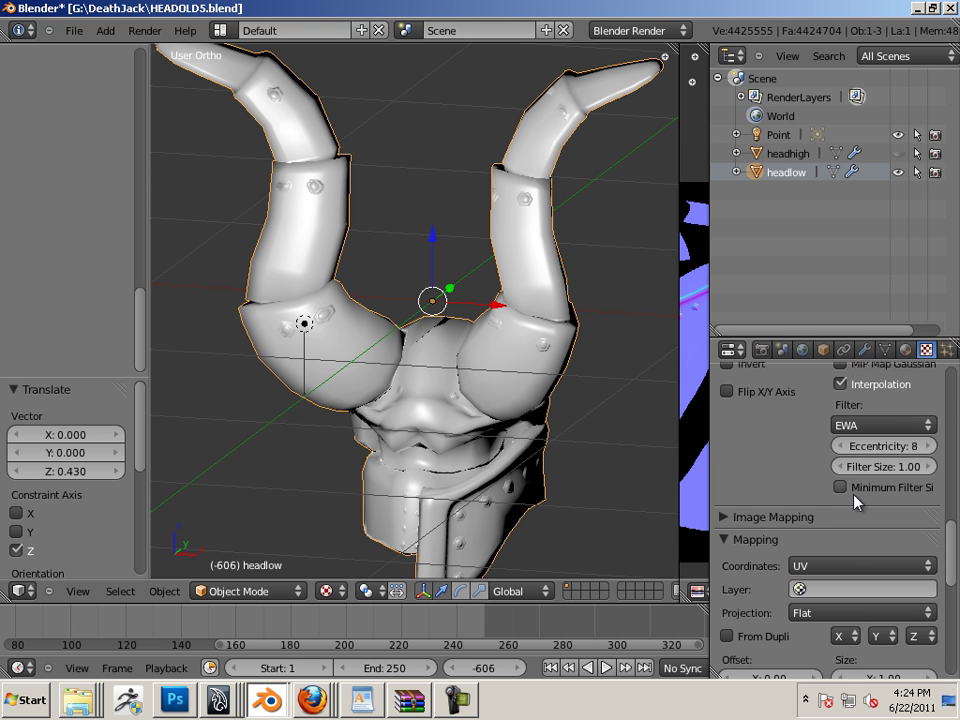
{"action": "scroll", "coordinate": [855, 502], "scroll_direction": "down", "scroll_amount": 4}
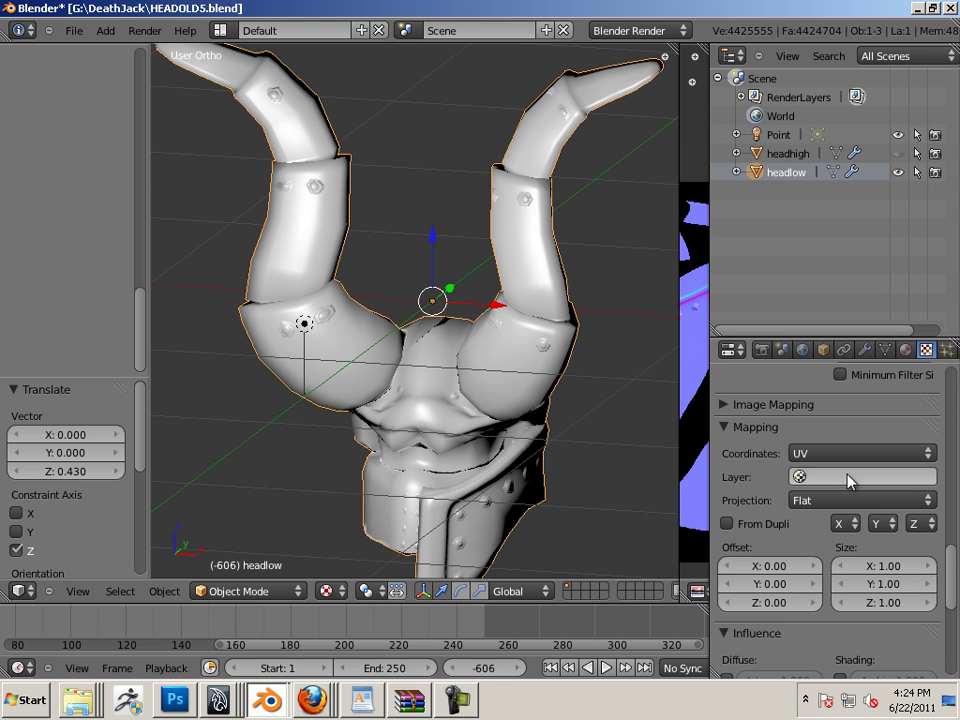
{"action": "scroll", "coordinate": [848, 481], "scroll_direction": "down", "scroll_amount": 12}
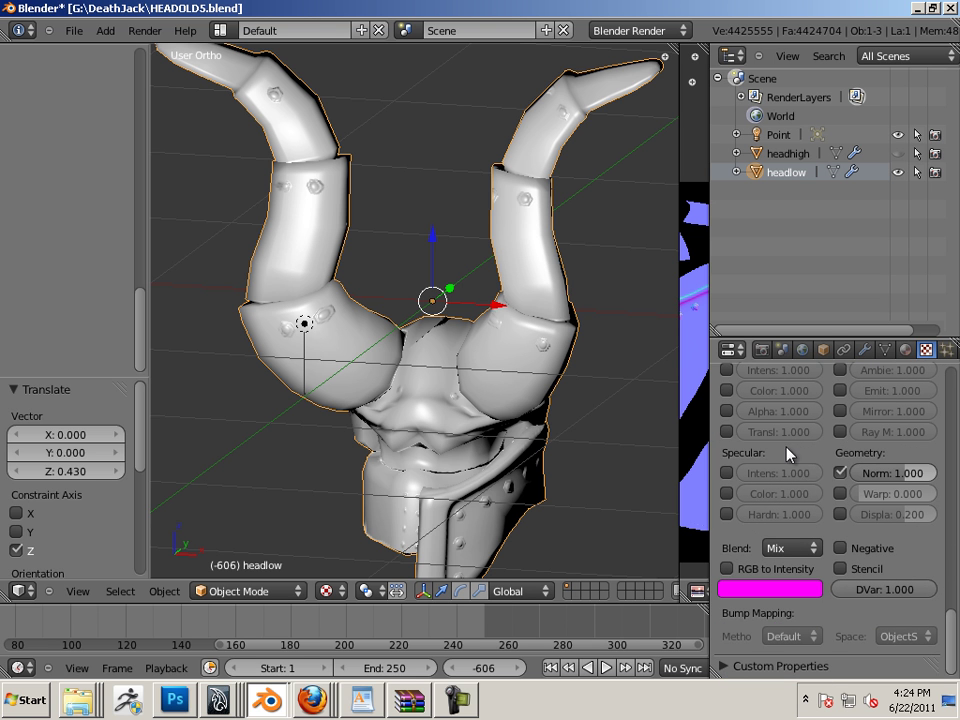
{"action": "left_click_drag", "start_coordinate": [905, 480], "coordinate": [900, 481]}
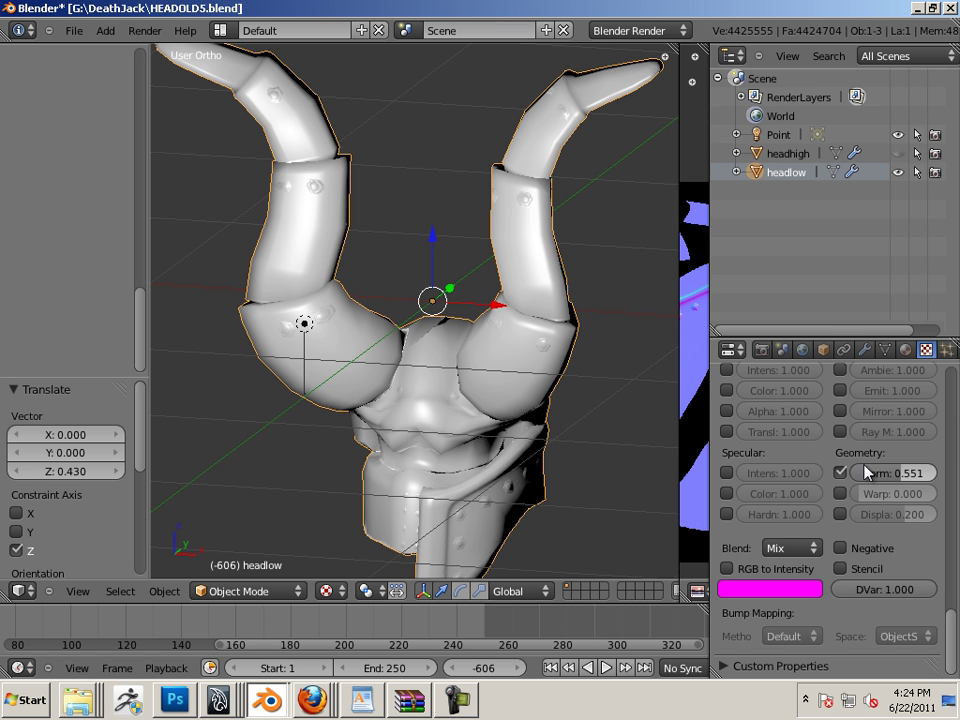
{"action": "middle_click_drag", "start_coordinate": [551, 407], "coordinate": [452, 311]}
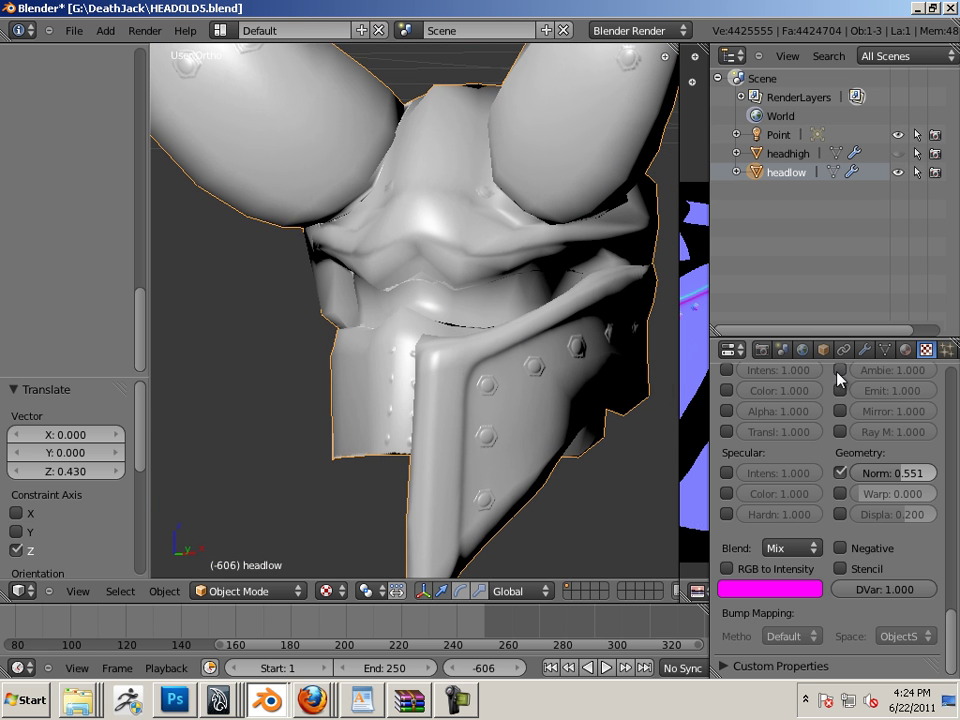
- Set the Multires preview level of headlow to 1 and check the smoothed helmet from the side
{"action": "left_click", "coordinate": [864, 349]}
{"action": "left_click", "coordinate": [816, 545]}
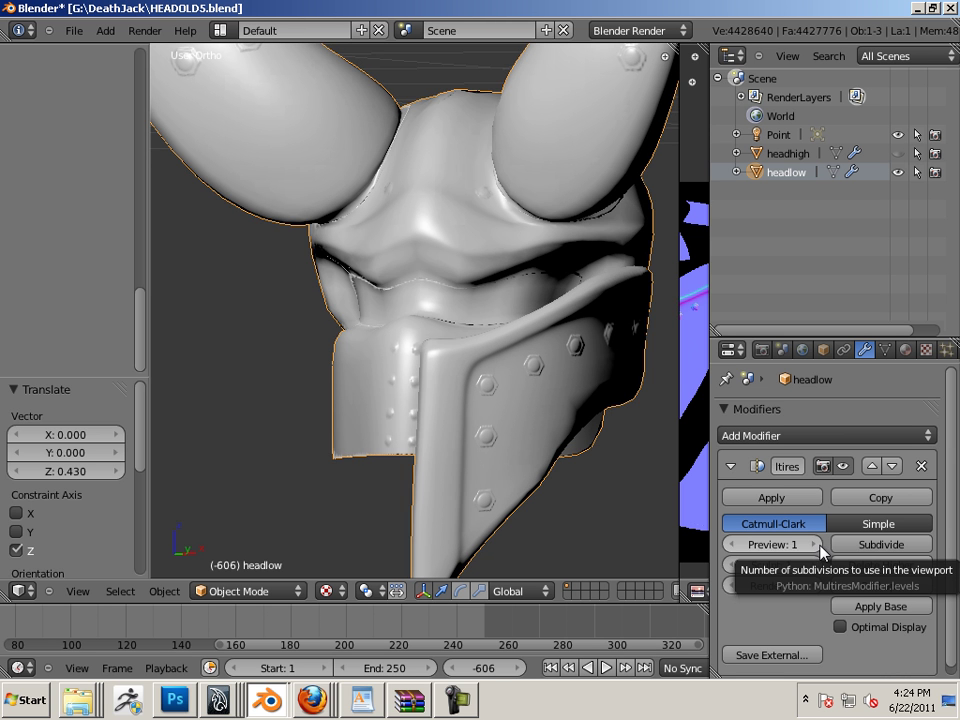
{"action": "middle_click_drag", "start_coordinate": [664, 482], "coordinate": [634, 294]}
{"action": "scroll", "coordinate": [450, 363], "scroll_direction": "down", "scroll_amount": 5}
{"action": "scroll", "coordinate": [553, 368], "scroll_direction": "up", "scroll_amount": 3}
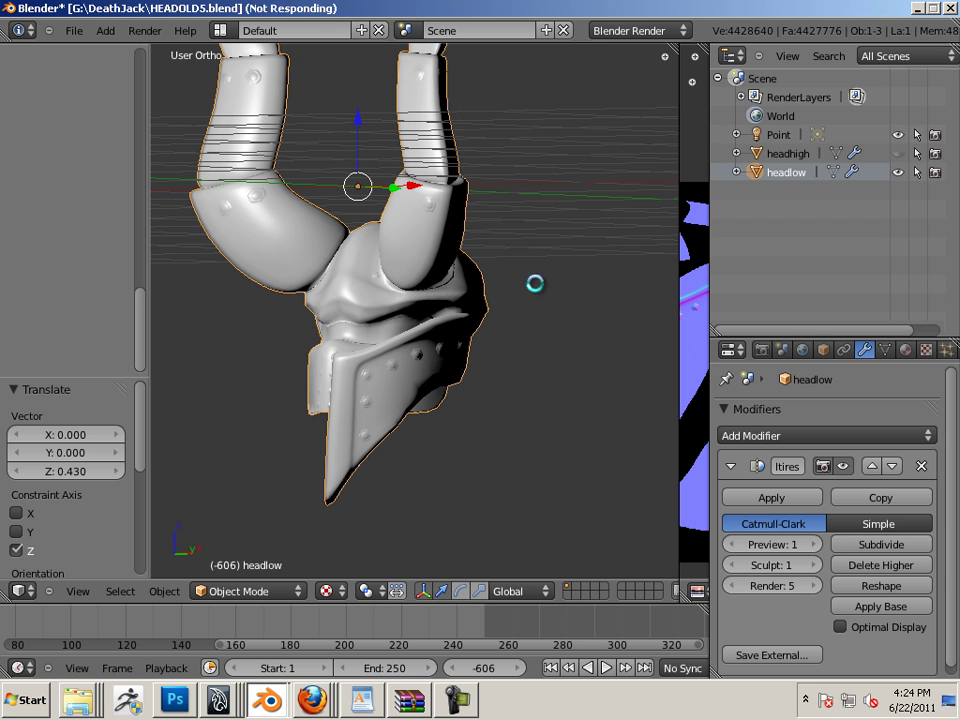
- Unhide headhigh and move it about 1.447 along X so it stands beside headlow
{"action": "key", "text": "a"}
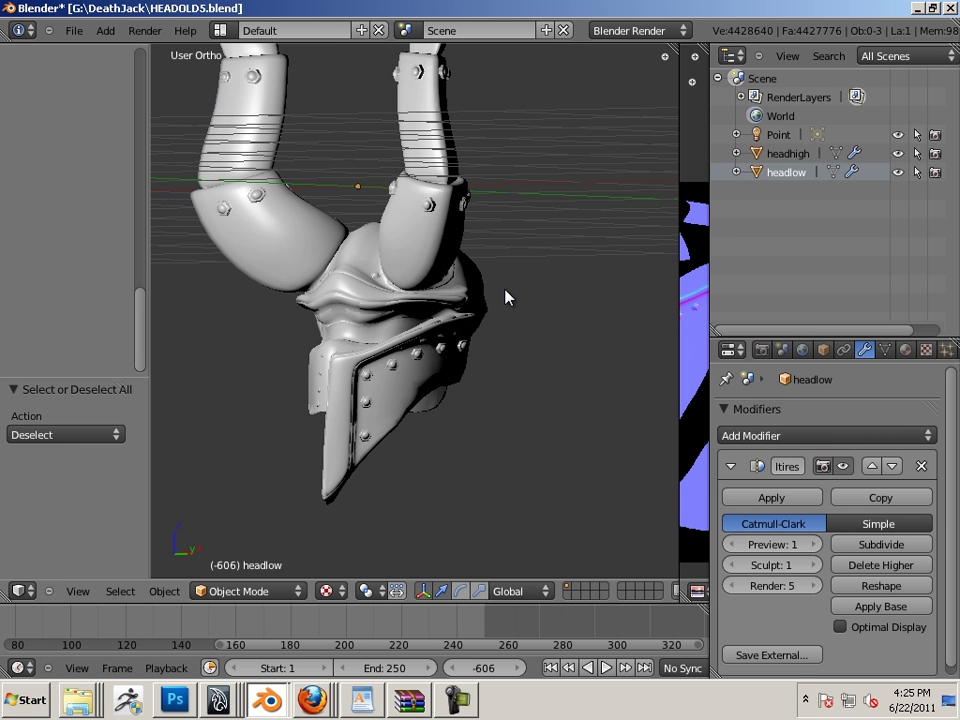
{"action": "right_click", "coordinate": [558, 218]}
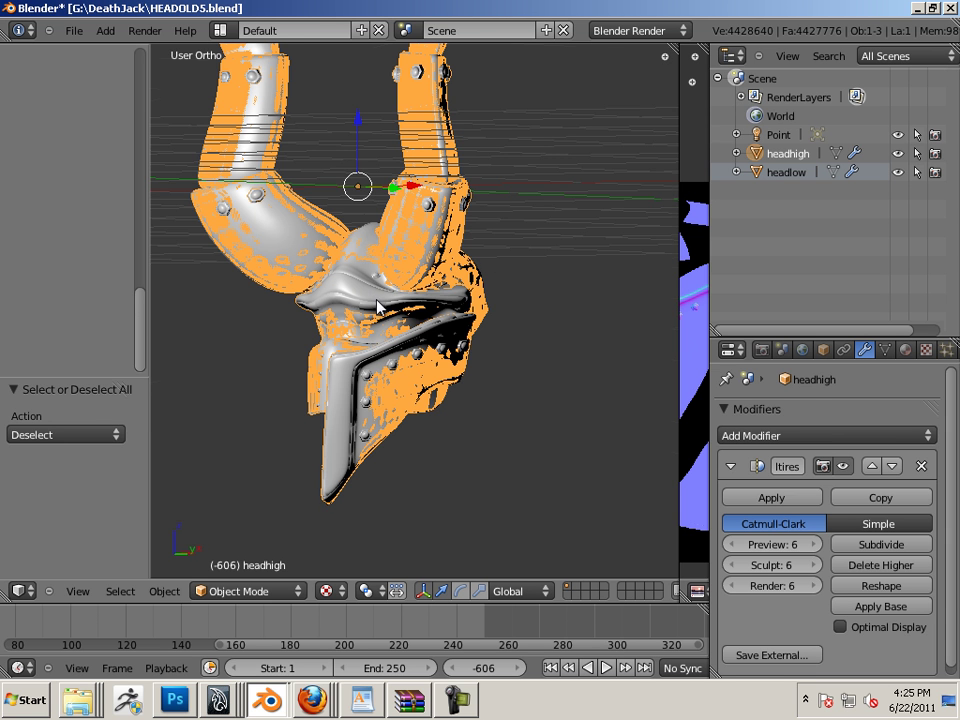
{"action": "middle_click_drag", "start_coordinate": [377, 305], "coordinate": [435, 206]}
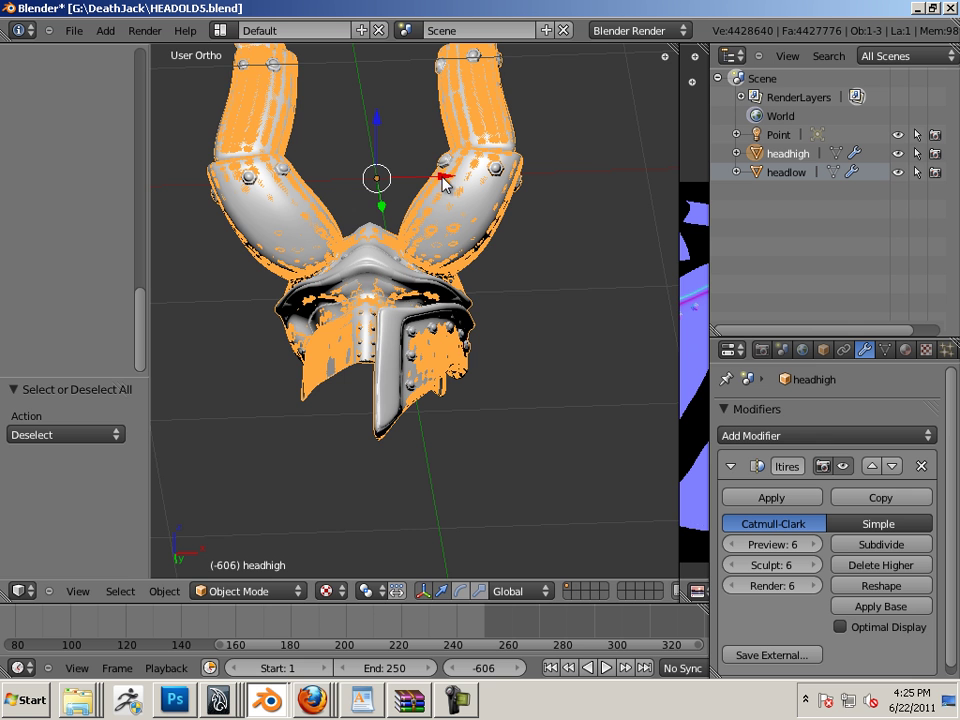
{"action": "key", "text": "g"}
{"action": "key", "text": "x"}
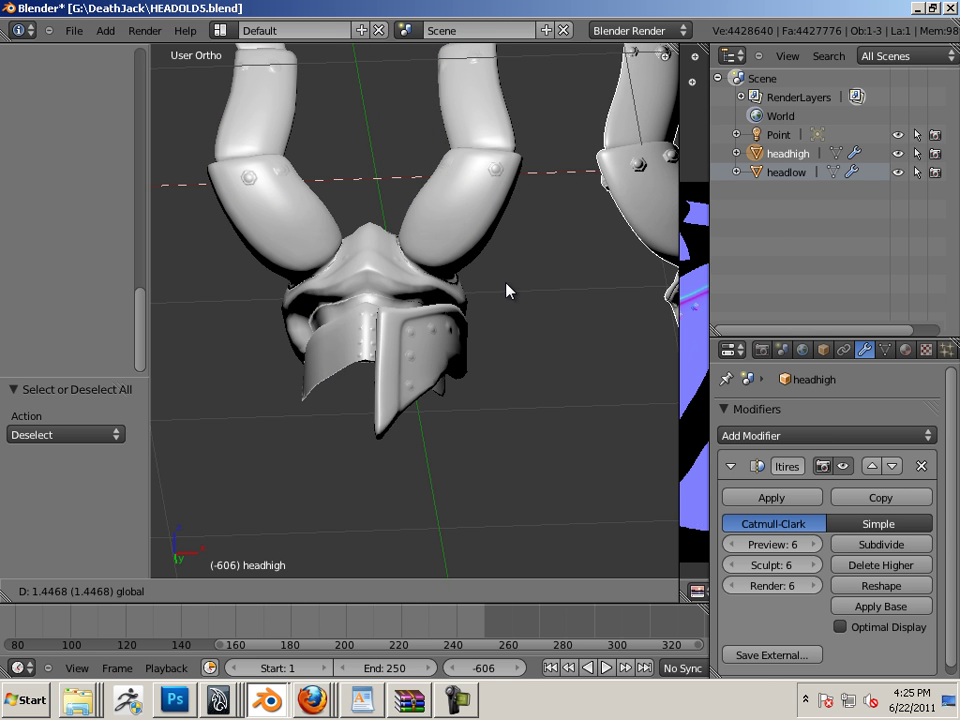
{"action": "left_click", "coordinate": [504, 317]}
{"action": "middle_click_drag", "start_coordinate": [504, 343], "coordinate": [518, 382]}
{"action": "scroll", "coordinate": [500, 355], "scroll_direction": "down", "scroll_amount": 5}
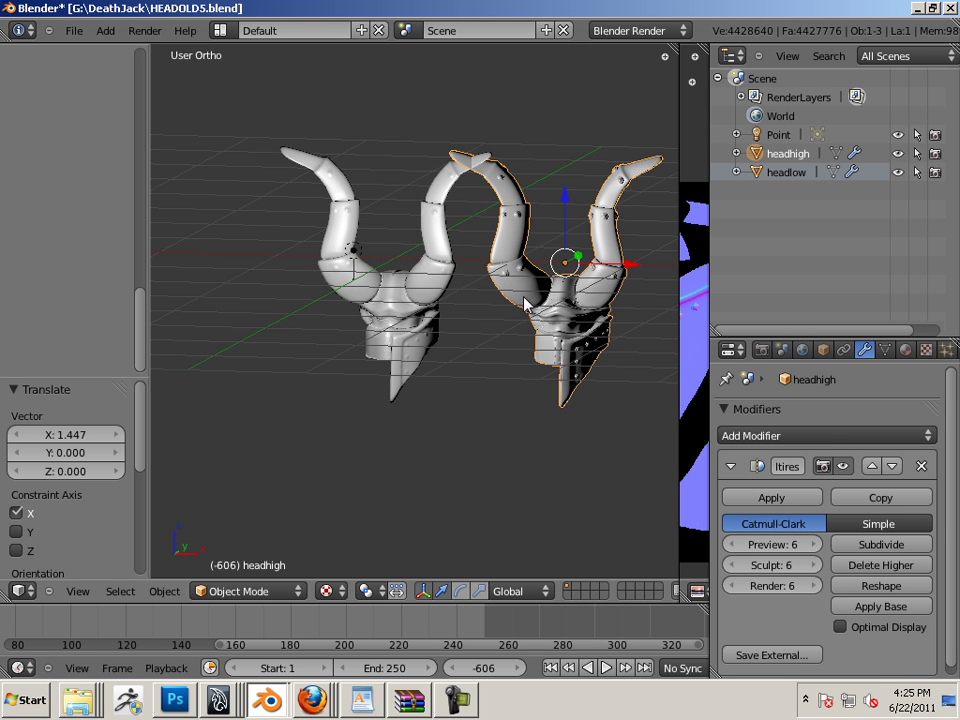
{"action": "scroll", "coordinate": [536, 236], "scroll_direction": "up", "scroll_amount": 2}
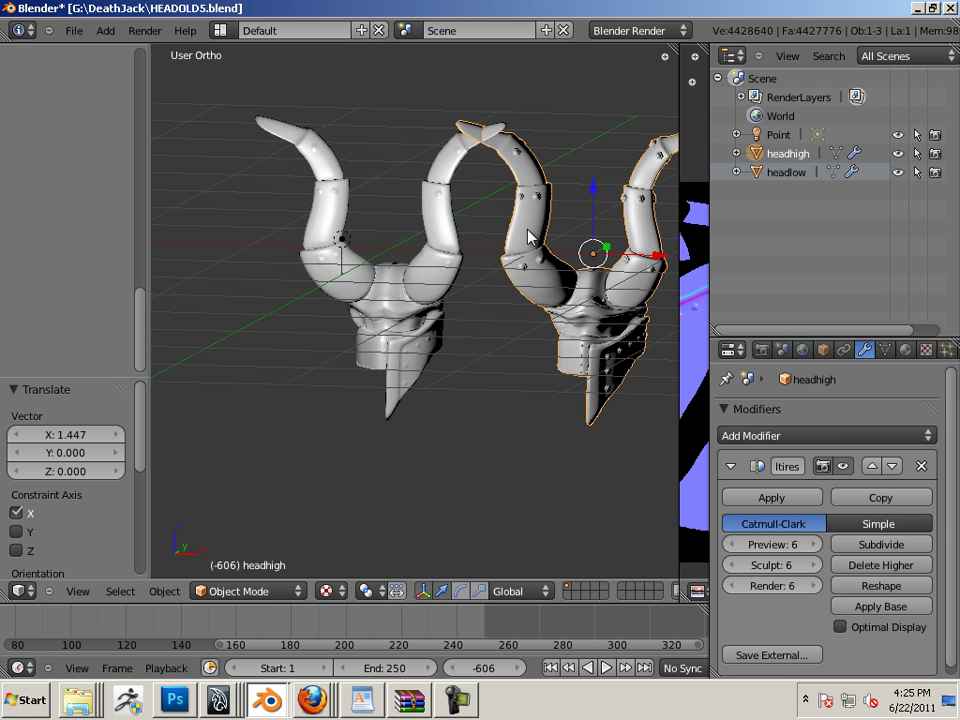
- Raise the Norm influence of headlow's texture to 3.247, deselect everything and compare the two helmets
{"action": "right_click", "coordinate": [423, 307]}
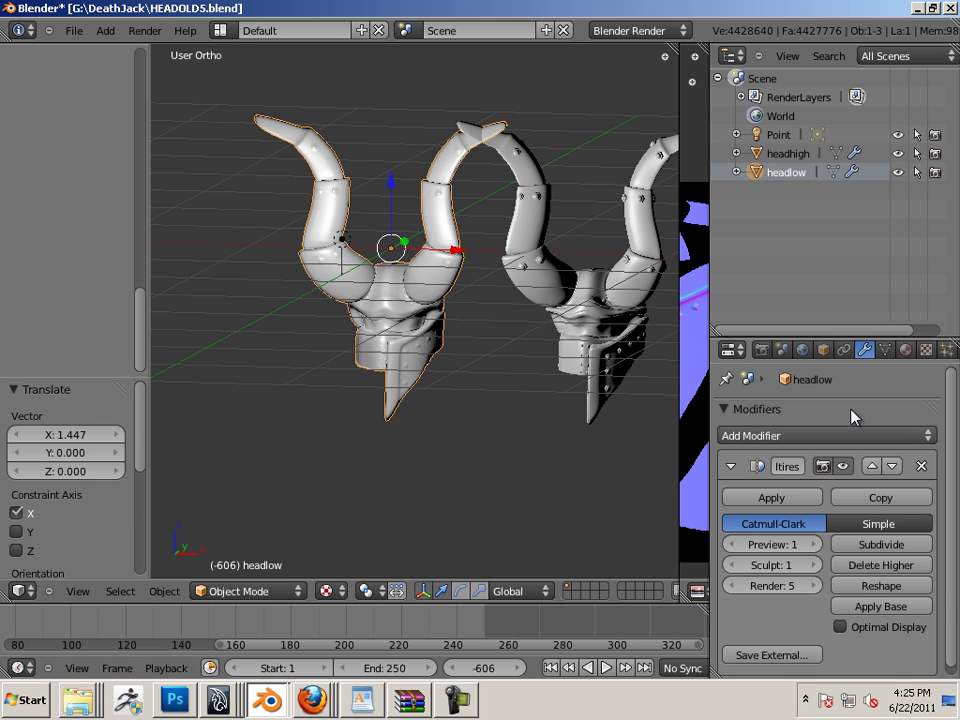
{"action": "left_click", "coordinate": [926, 350]}
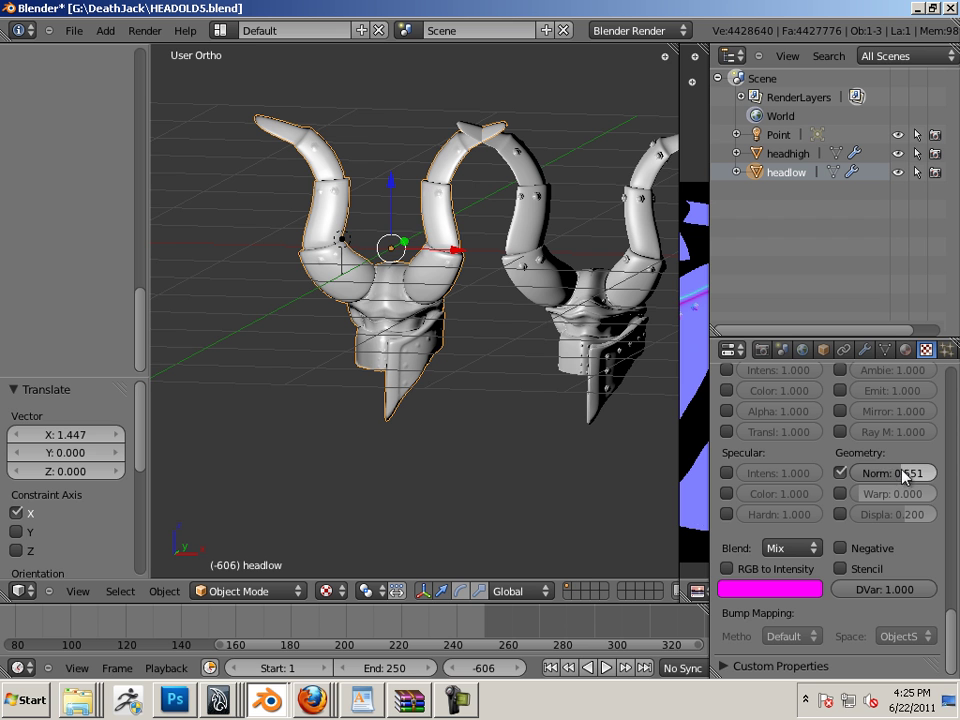
{"action": "left_click_drag", "start_coordinate": [903, 477], "coordinate": [917, 476]}
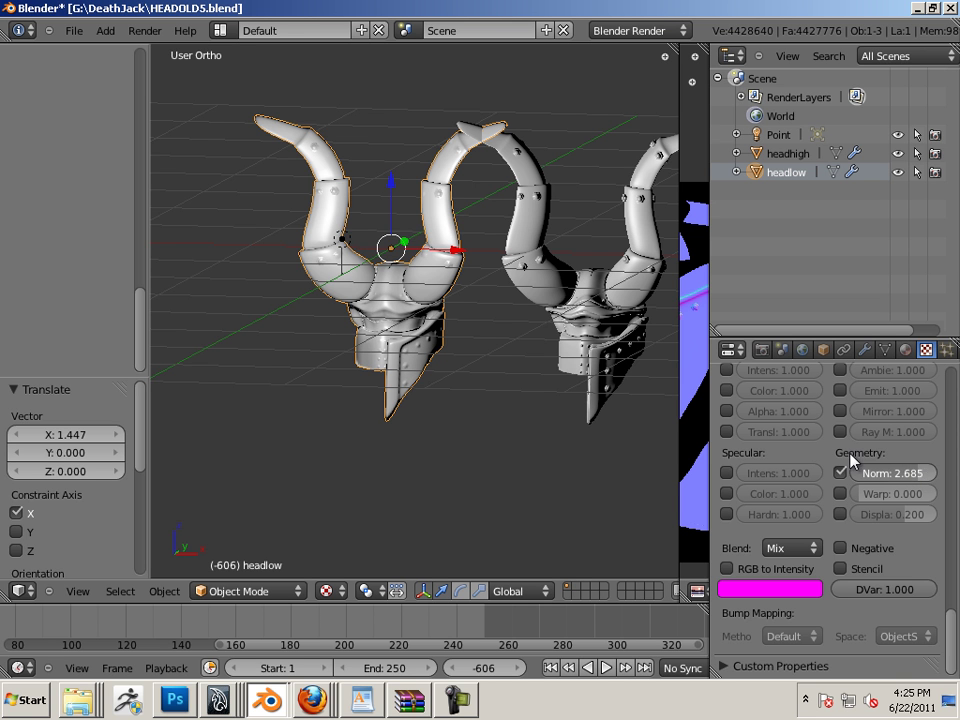
{"action": "left_click_drag", "start_coordinate": [856, 472], "coordinate": [890, 472]}
{"action": "key", "text": "a"}
{"action": "scroll", "coordinate": [478, 396], "scroll_direction": "up", "scroll_amount": 3}
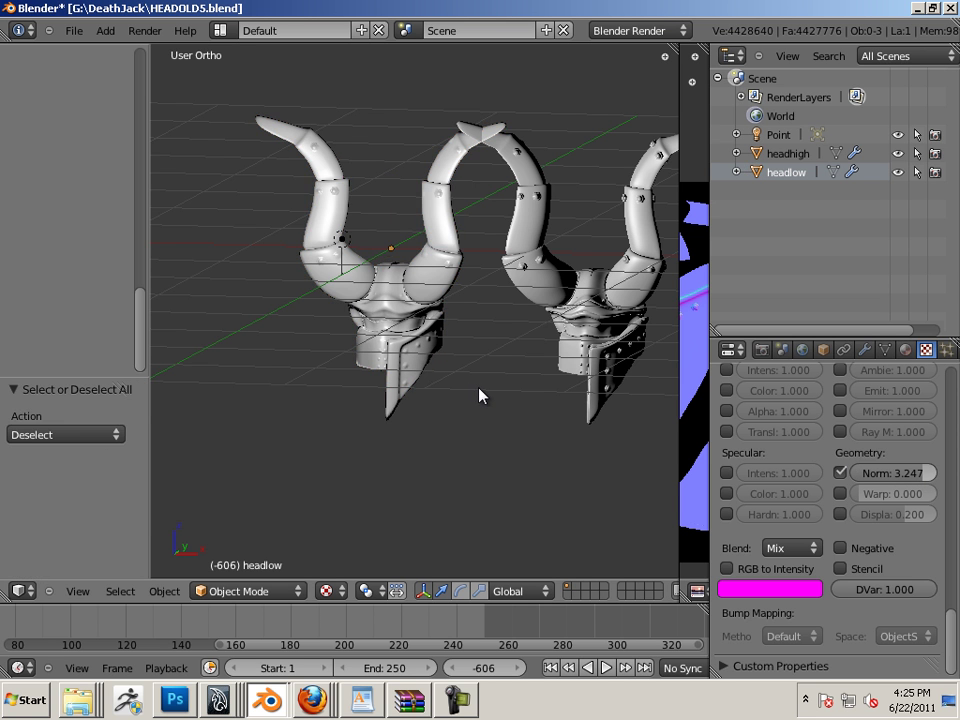
{"action": "middle_click_drag", "start_coordinate": [473, 395], "coordinate": [405, 370]}
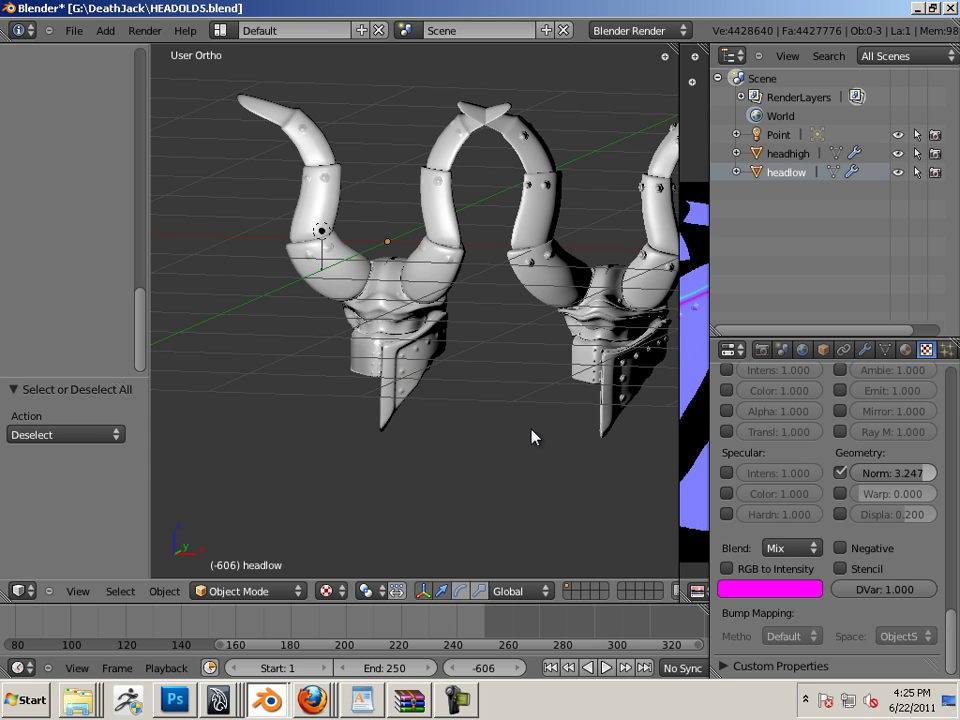
{"action": "middle_click_drag", "start_coordinate": [482, 432], "coordinate": [464, 428]}
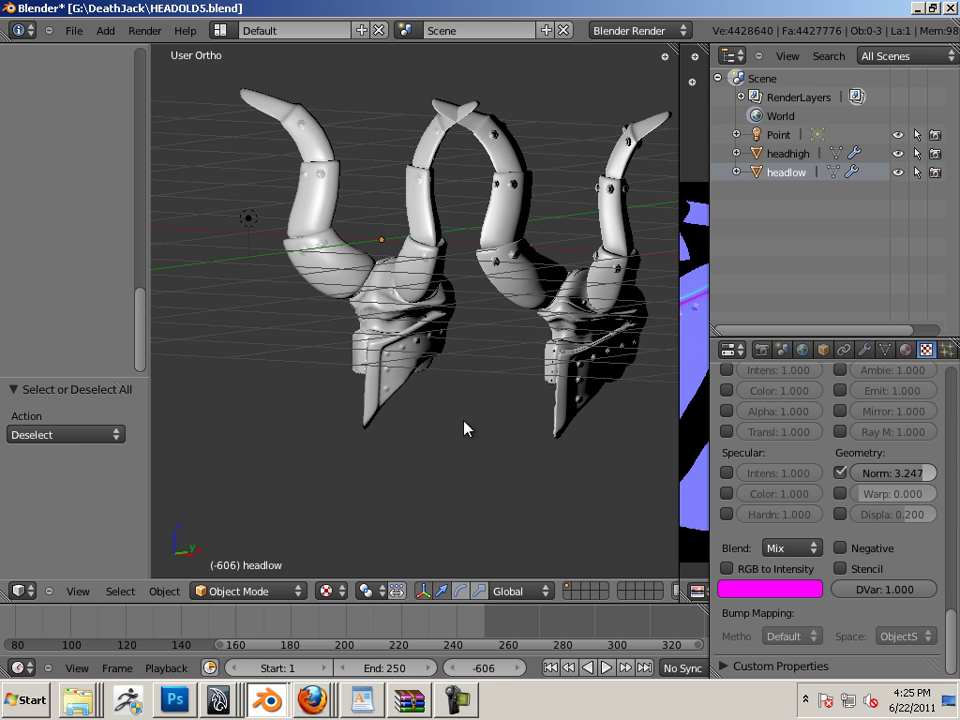